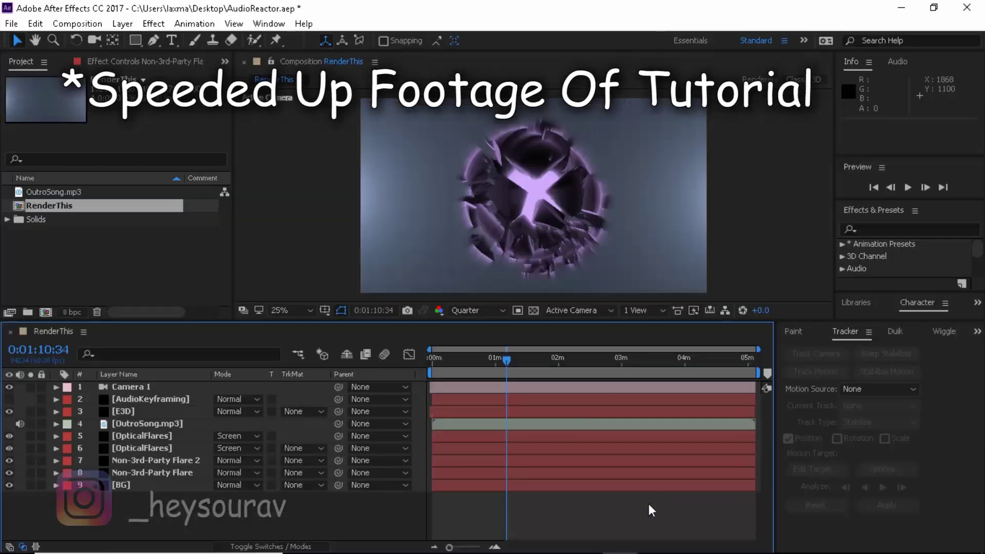
Step: Inspect the E3D layer's Element settings at a later point in the song
left_click(605, 361)
left_click(123, 410)
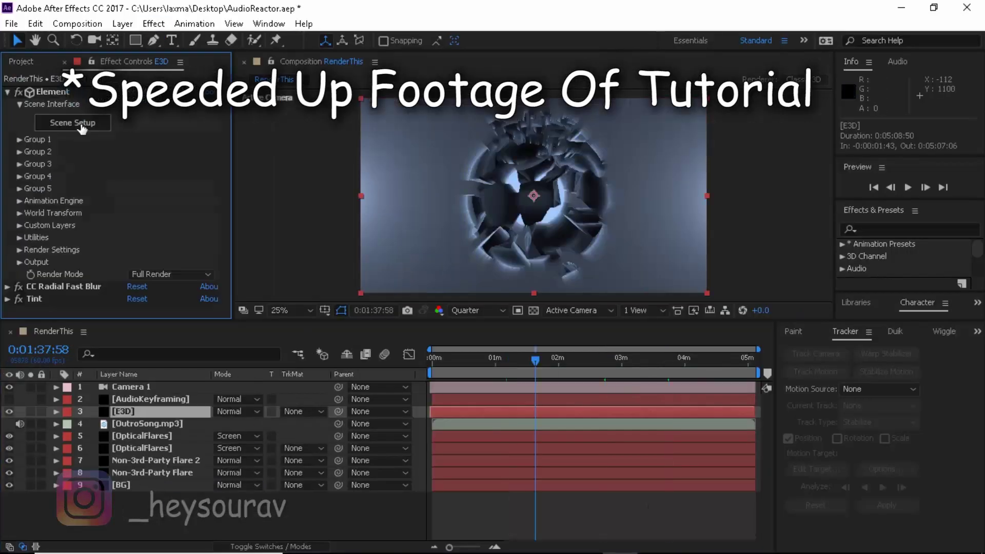
left_click(72, 123)
left_click(939, 53)
Step: Replace the OpticalFlares layers with a Lens Flare effect on the flare layer
left_click(146, 435)
key("Delete")
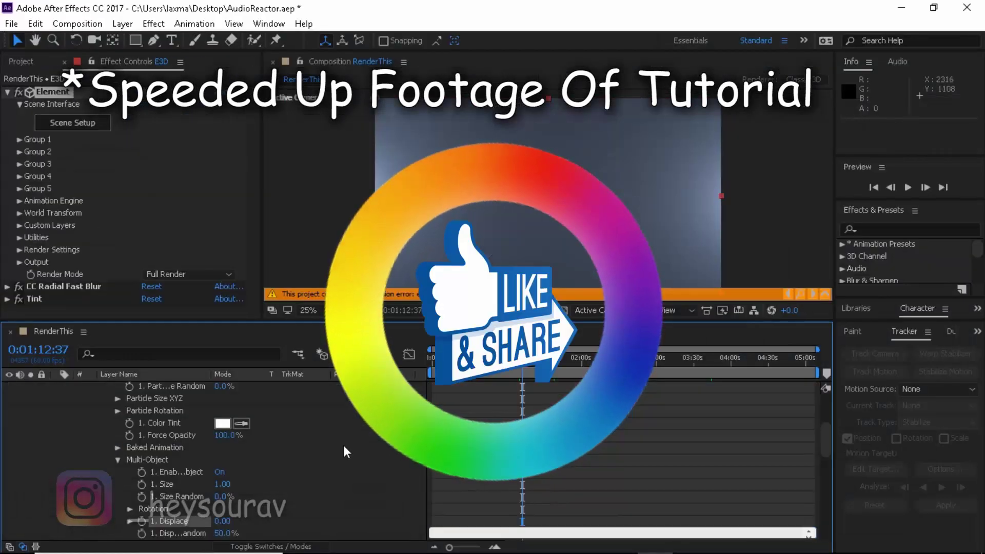
left_click(903, 229)
type("lens")
double_click(890, 275)
Step: Set layers 4 and 5 to Screen blending
left_click(229, 435)
left_click(277, 264)
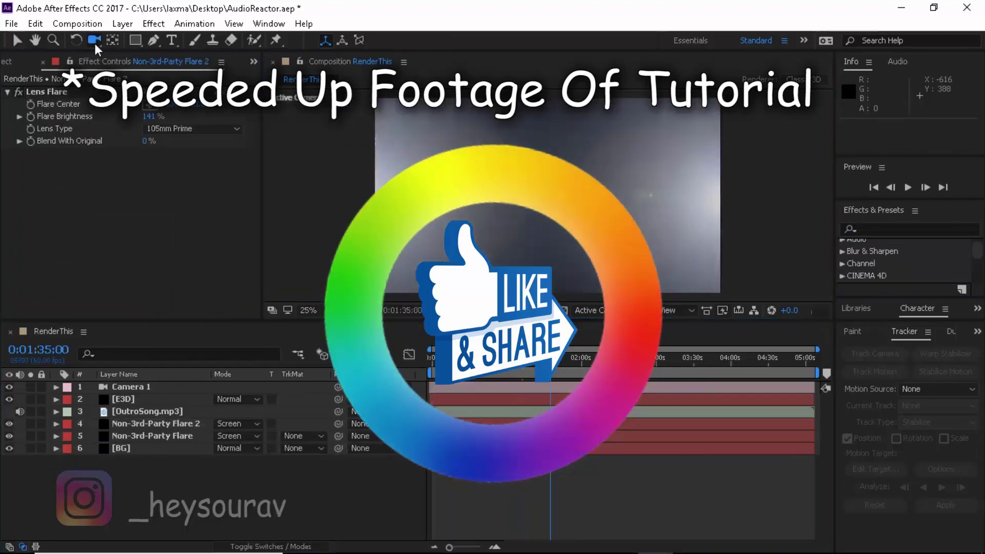
left_click(123, 398)
left_click(17, 220)
Step: Convert OutroSong.mp3 to keyframes and reveal the Audio Amplitude slider keyframes
left_click(138, 411)
right_click(138, 411)
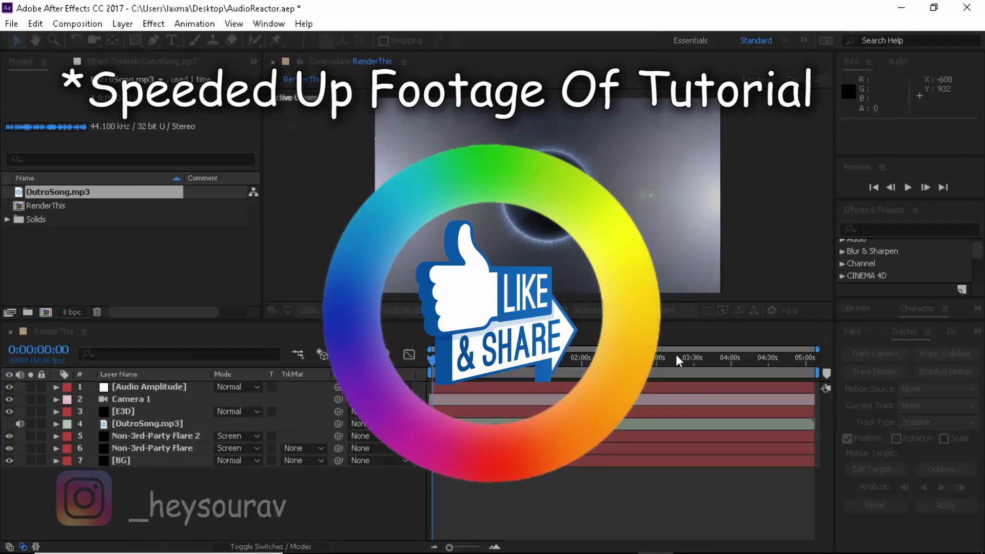
key("u")
Step: Link E3D's Displace to the Left Channel slider with an expression divided by 50
left_click(126, 460)
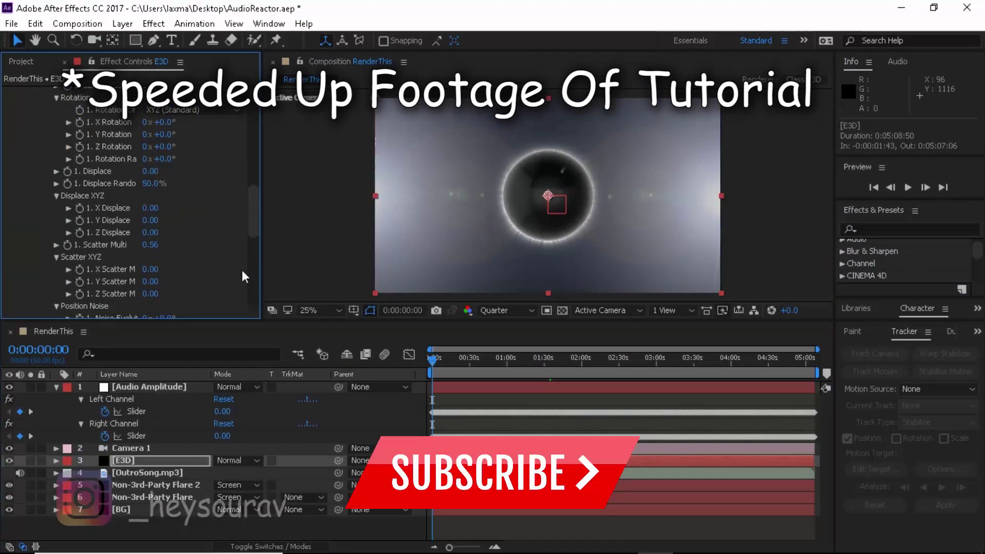
left_click(68, 171, "alt")
left_click(554, 357)
left_click(661, 534)
type("/50")
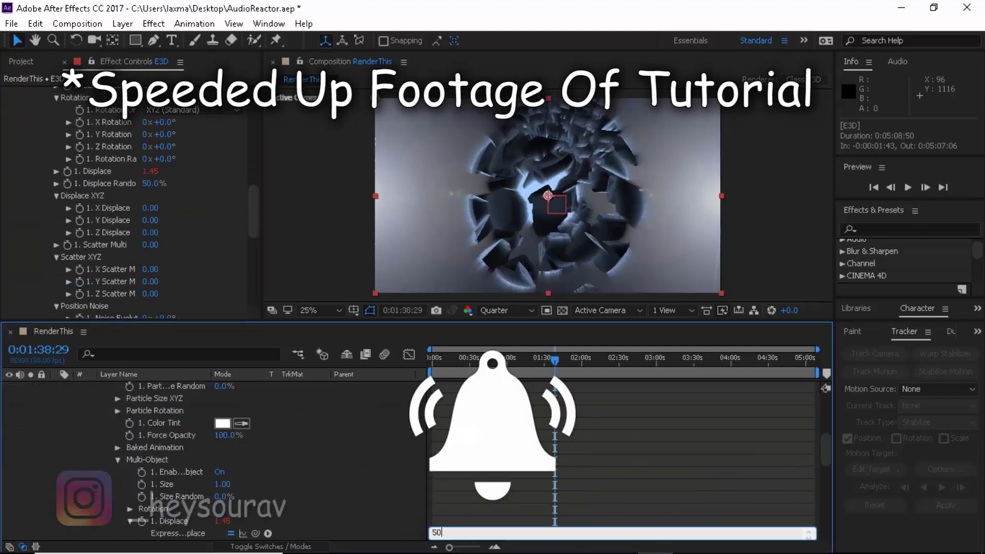
left_click(634, 359)
Step: Link Scatter Multi to the Left Channel slider with an expression
scroll(256, 461, "down", 2)
left_click(142, 515, "alt")
left_click_drag(255, 528, 231, 394)
left_click(640, 408)
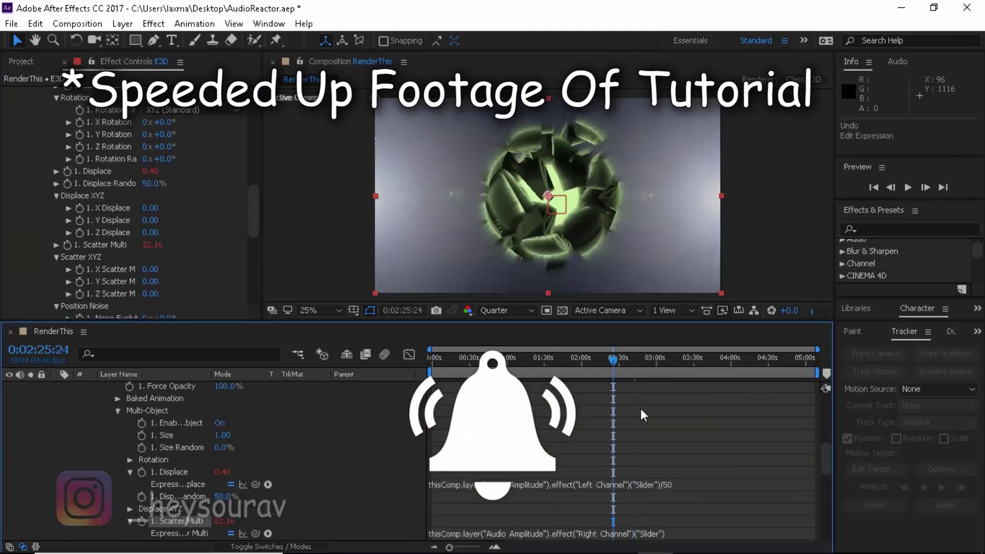
left_click(623, 361)
Step: Map Tint's white to cyan and show layer switches in the timeline
key("u")
left_click(124, 411)
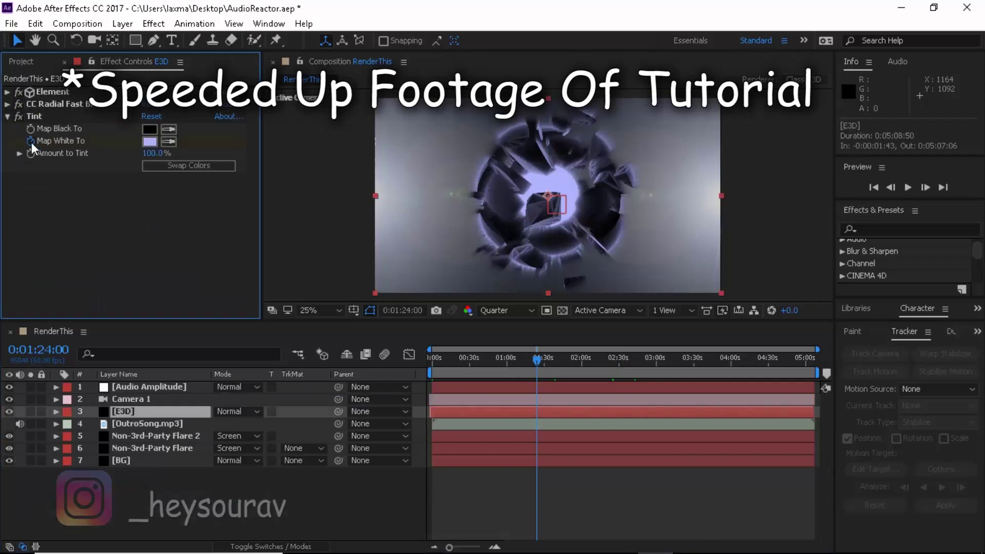
left_click(77, 24)
key("Escape")
key("F4")
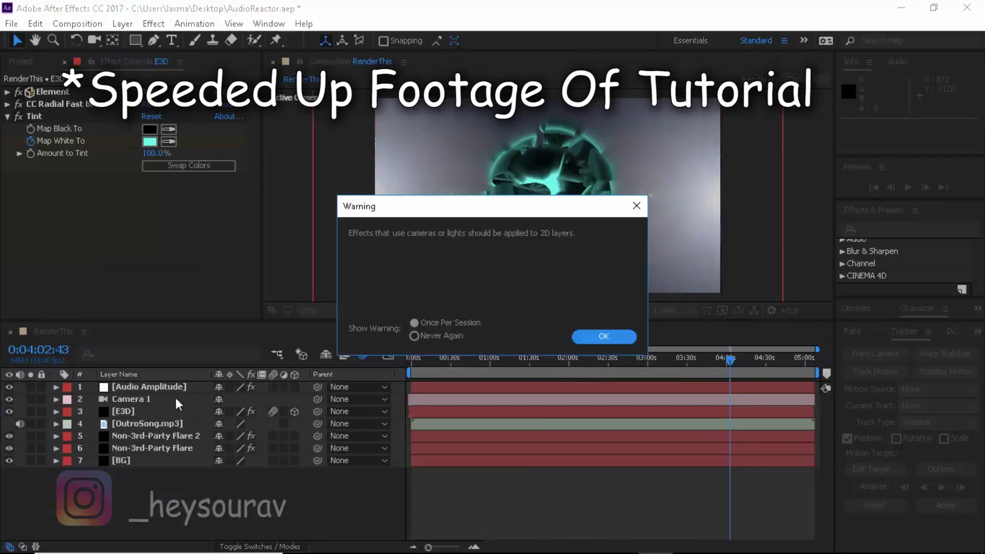
left_click(600, 334)
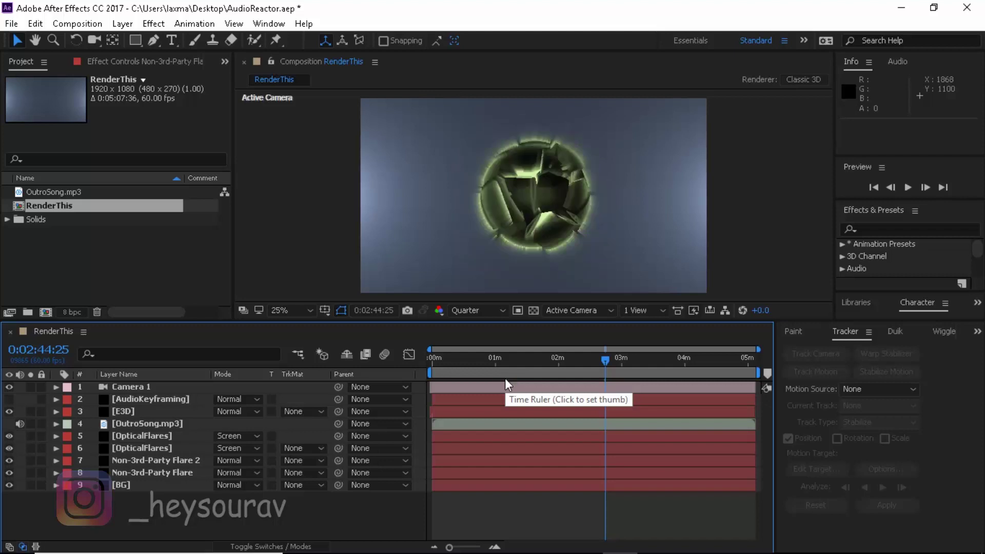
left_click(668, 360)
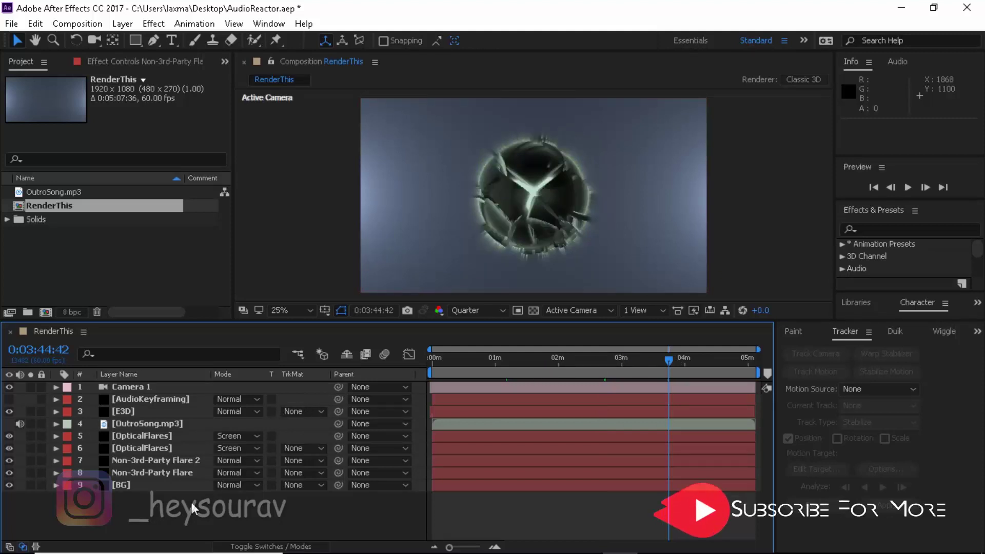
left_click(145, 25)
left_click(353, 513)
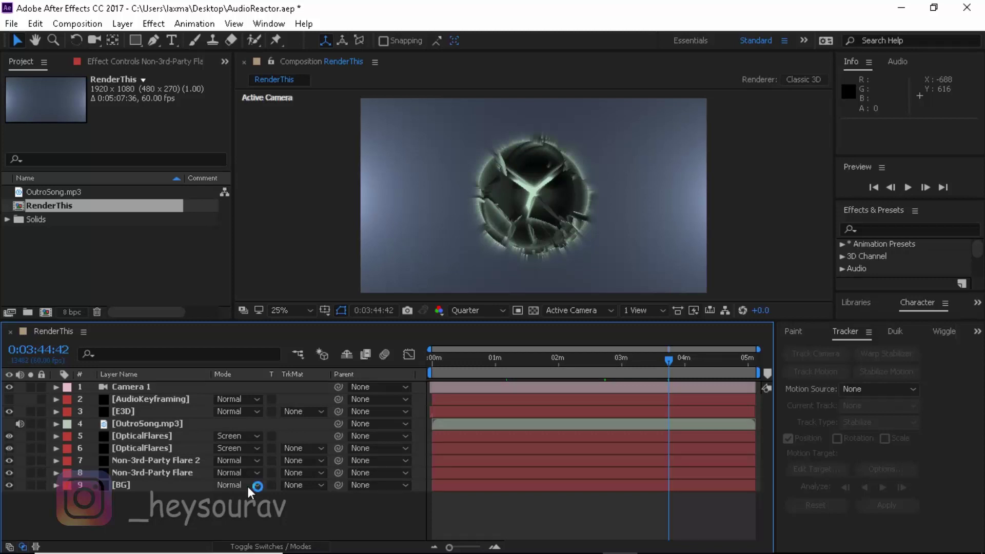
left_click(534, 358)
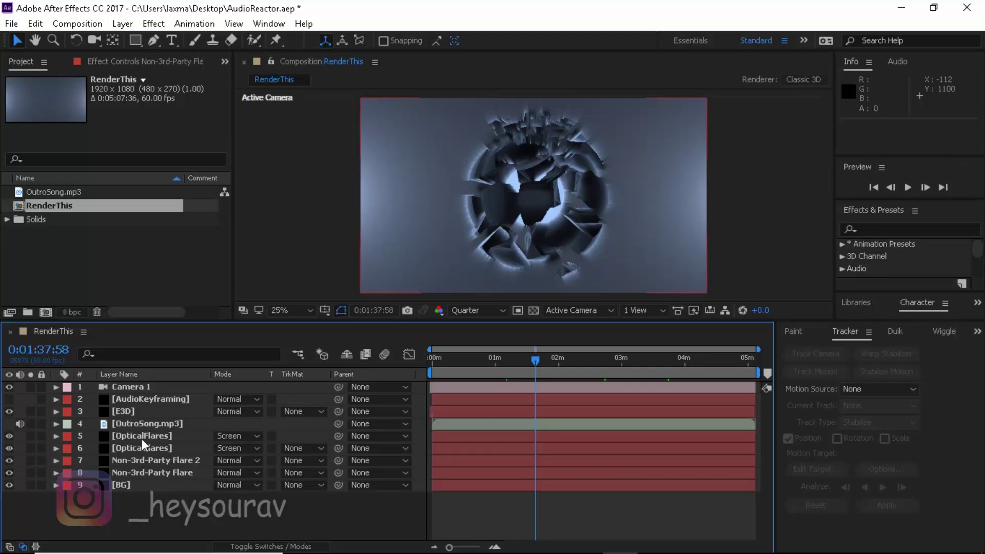
Step: Show the E3D layer's effect controls with the Tint settings expanded
left_click(137, 412)
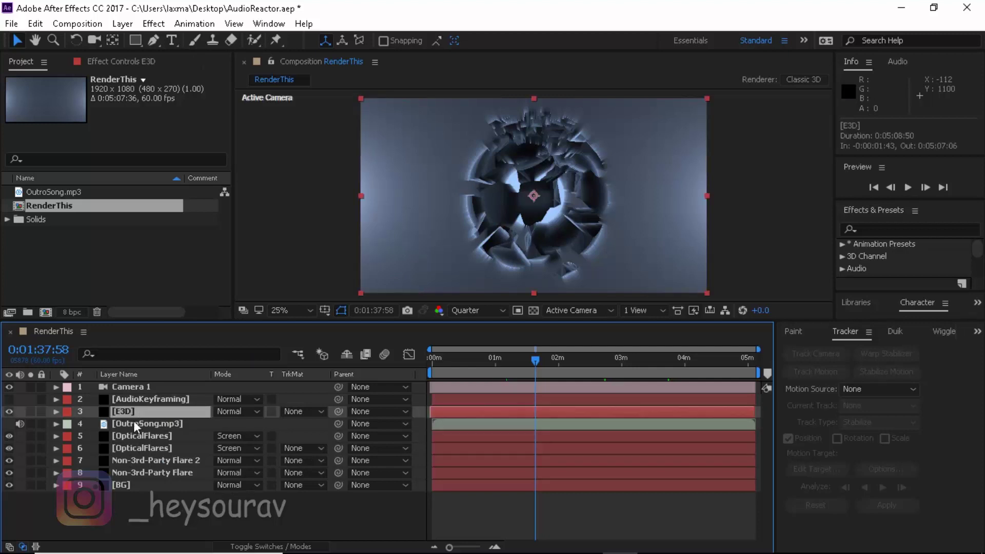
left_click(126, 63)
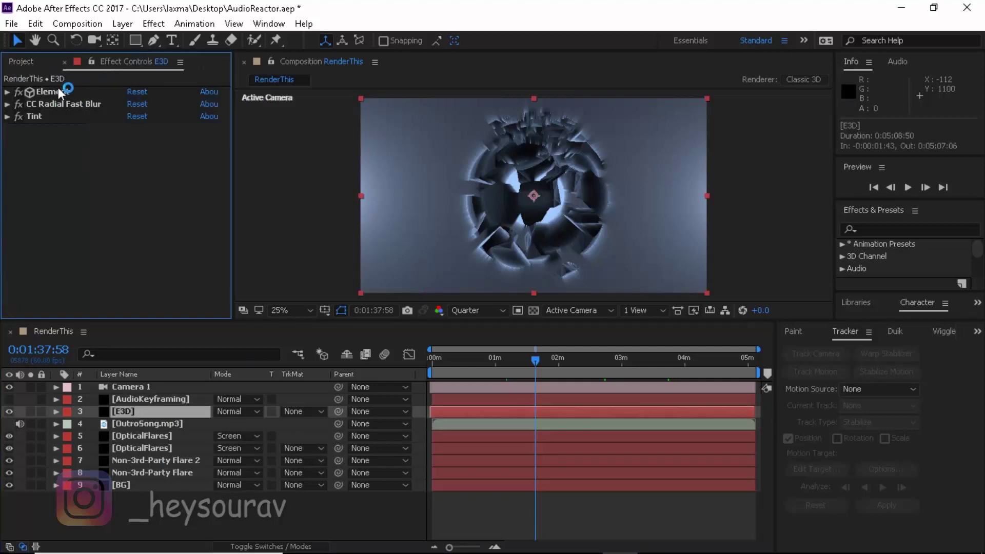
left_click(7, 91)
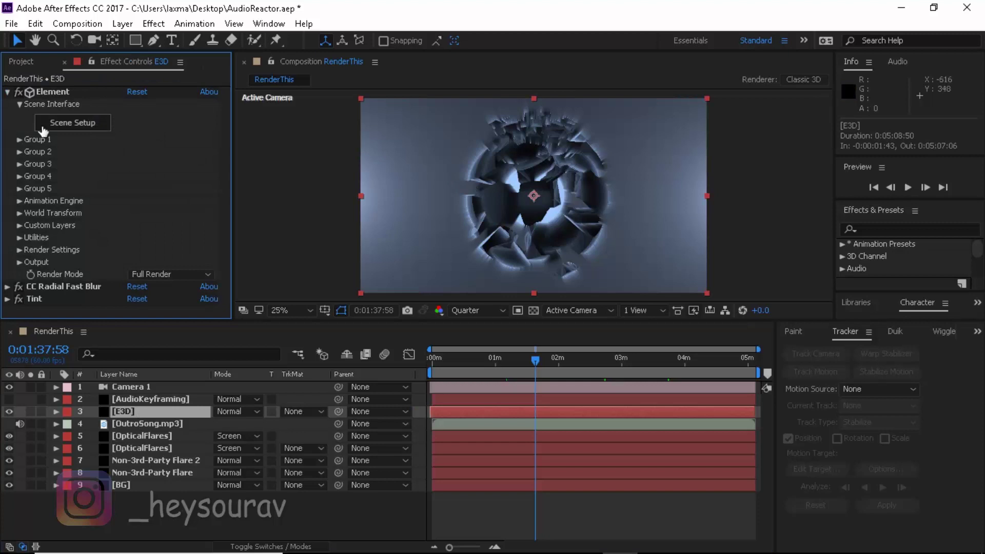
left_click(8, 91)
left_click(8, 117)
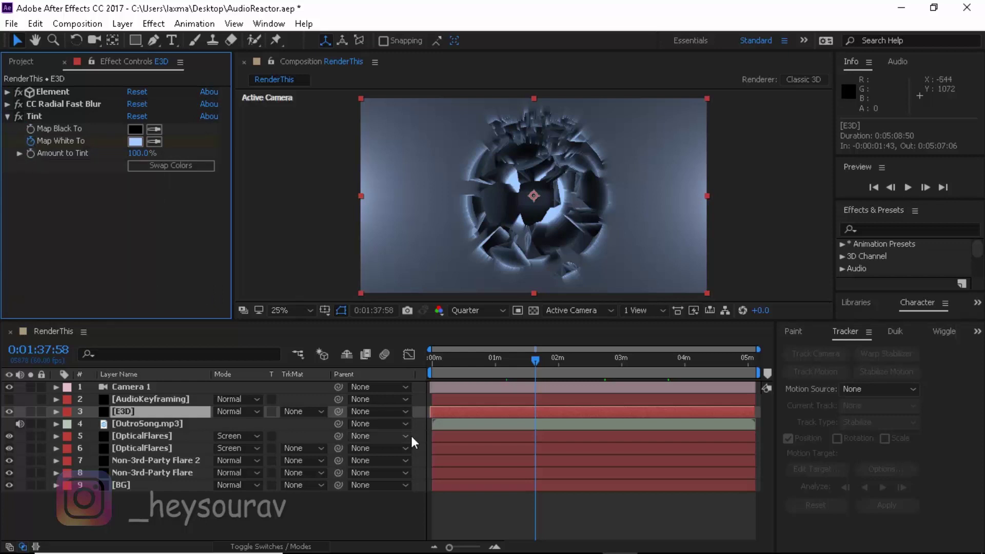
Step: Move the playhead to 0:01:12:37 and collapse the Tint effect
left_click(434, 359)
key("Home")
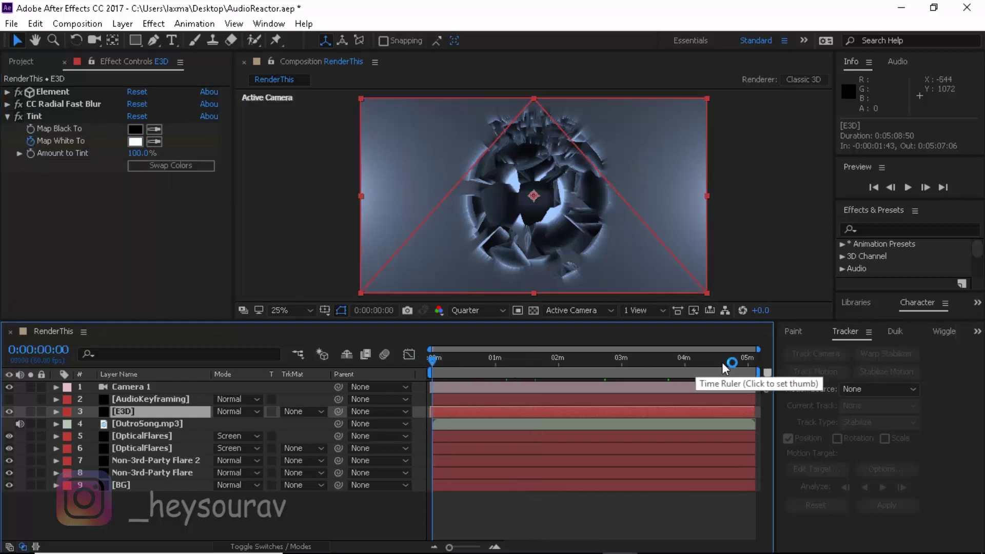
left_click(508, 356)
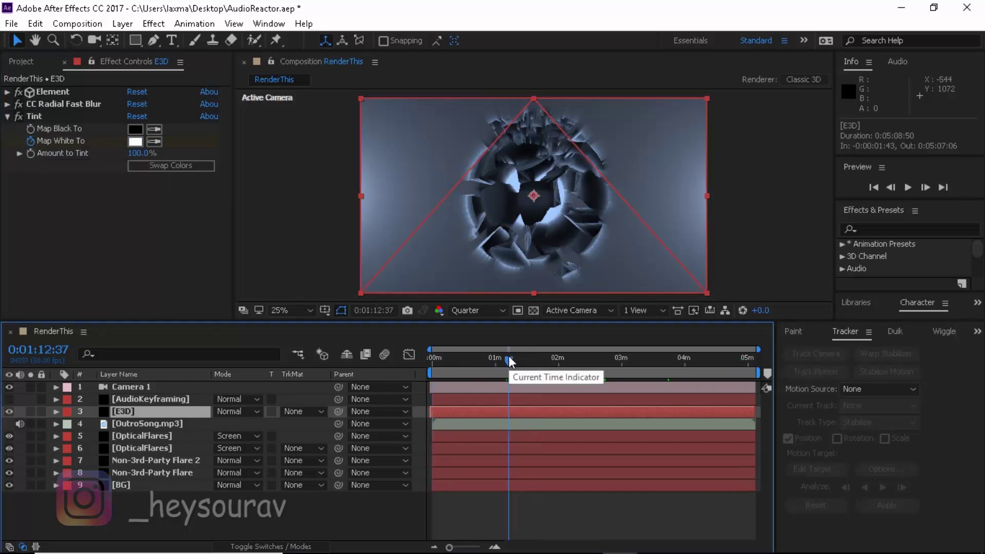
left_click(8, 117)
Step: Try CC Radial Fast Blur Zoom as Standard, then return it to Brightest
left_click(7, 104)
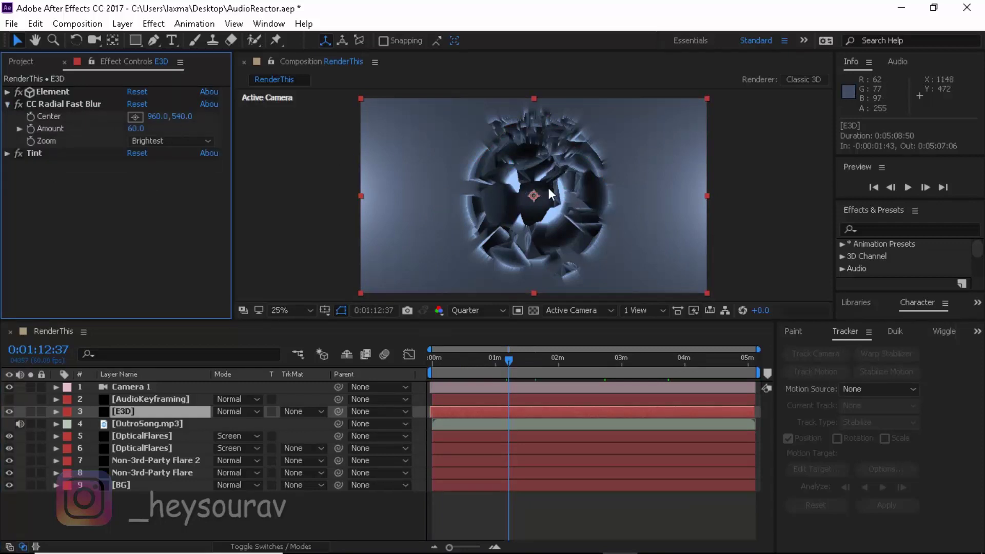
left_click(174, 141)
left_click(169, 160)
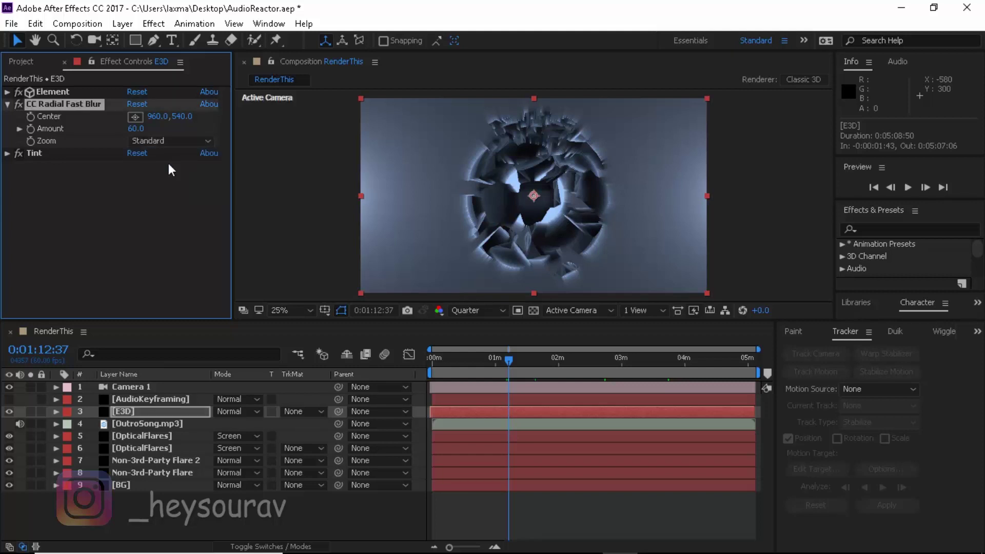
left_click(173, 141)
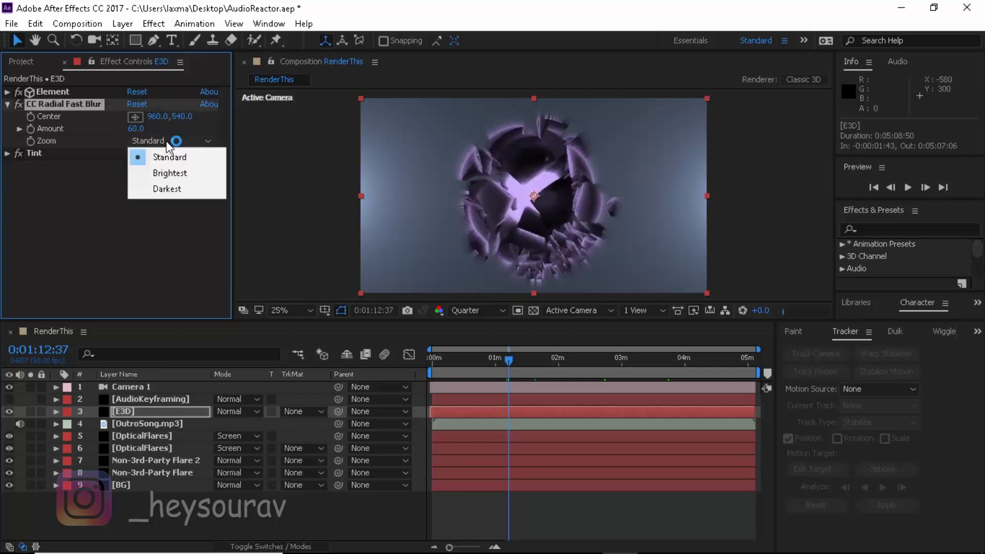
left_click(169, 174)
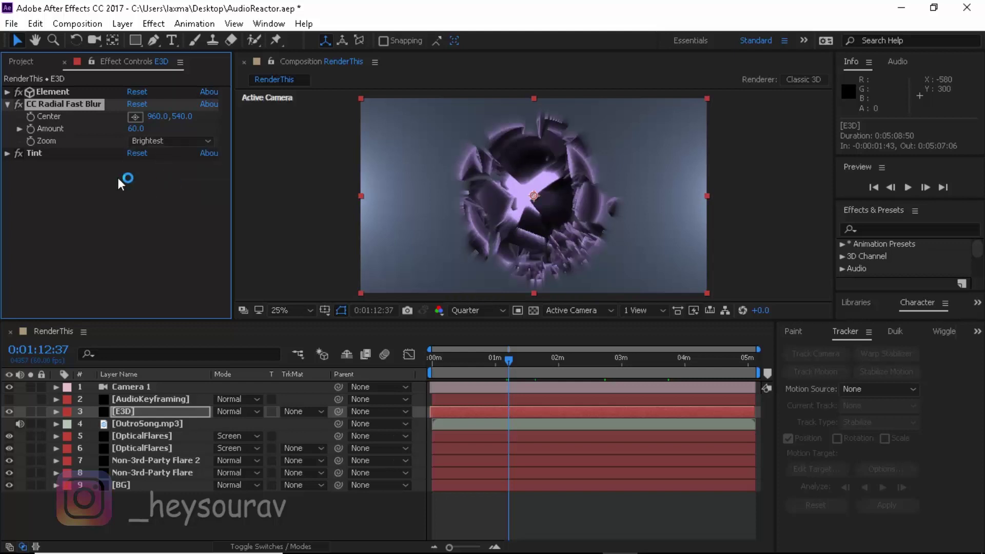
left_click(7, 104)
left_click(35, 124)
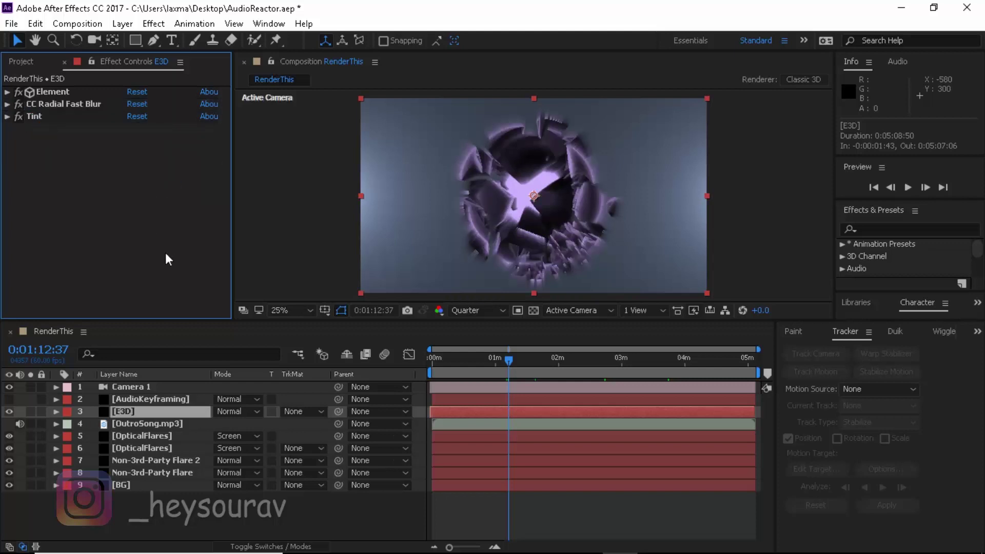
left_click(7, 92)
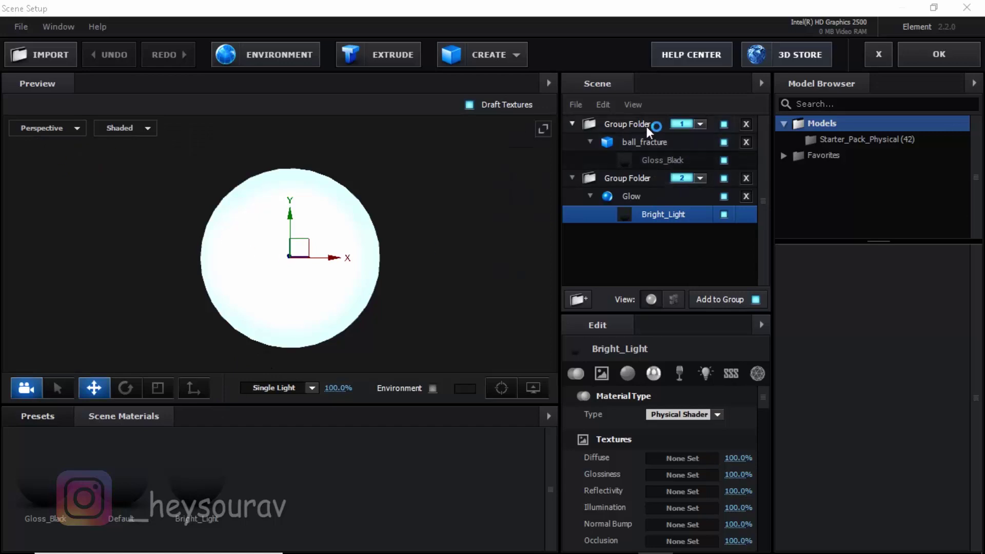
Step: Select the ball_fracture group folder and accept the Scene Setup with OK
left_click(641, 123)
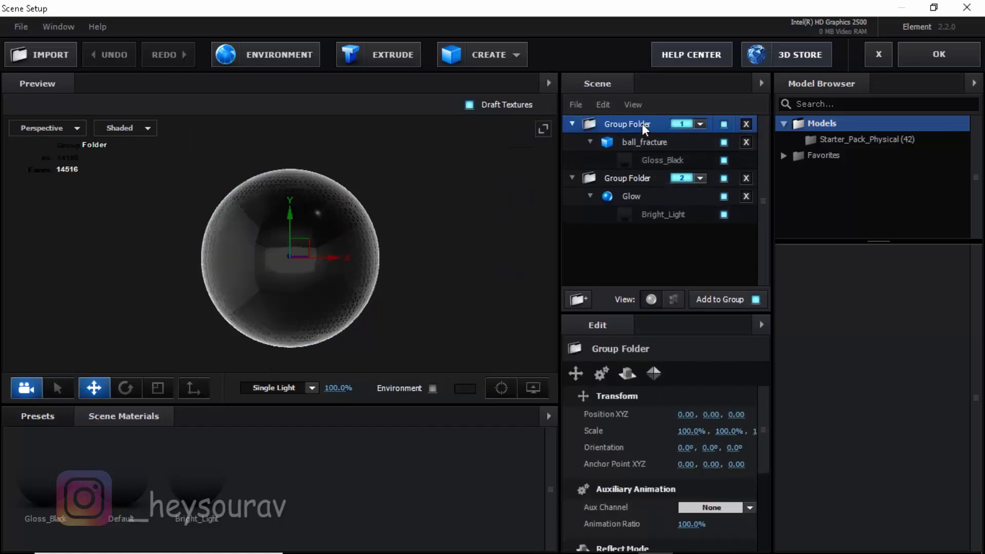
left_click(940, 54)
Step: Delete the AudioKeyframing layer
left_click(176, 519)
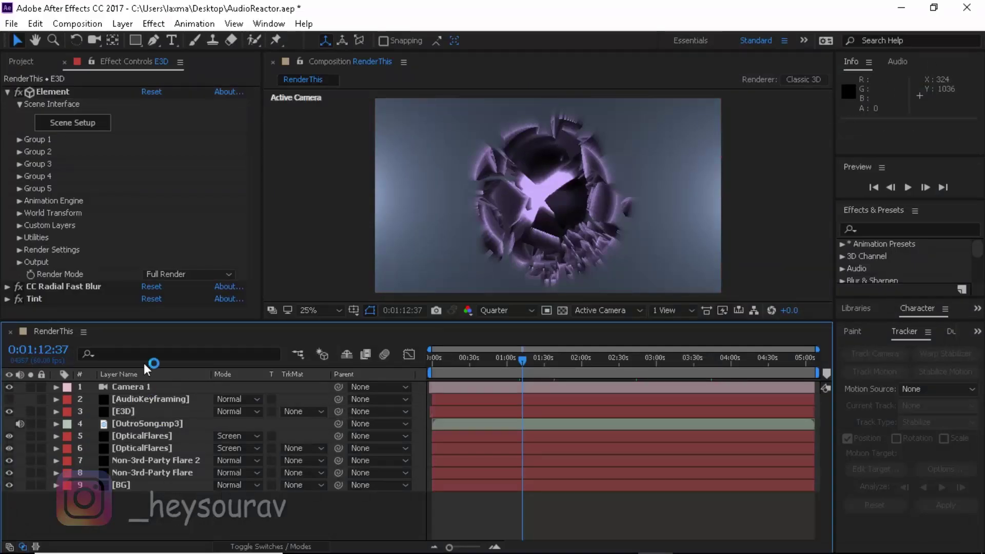
left_click(133, 411)
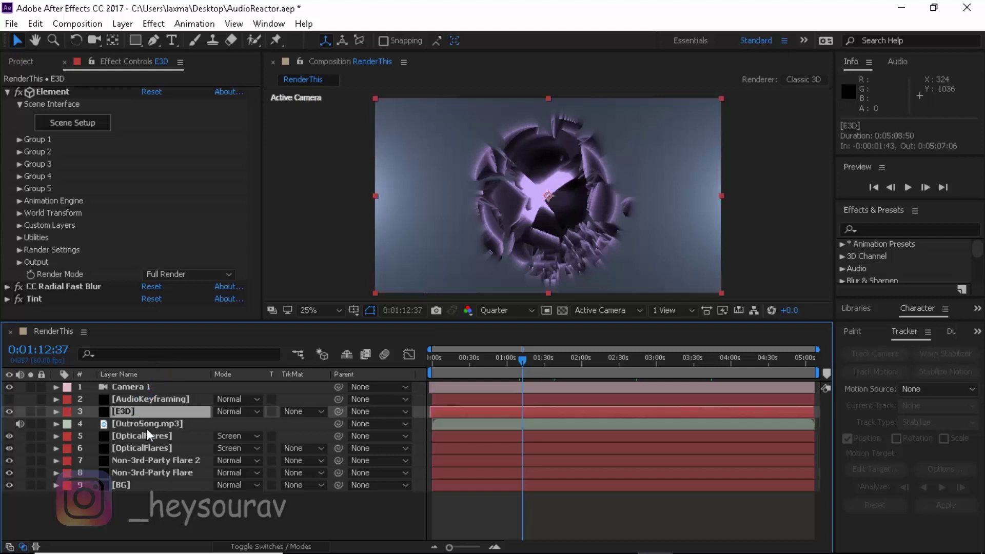
left_click(145, 424)
left_click(143, 401)
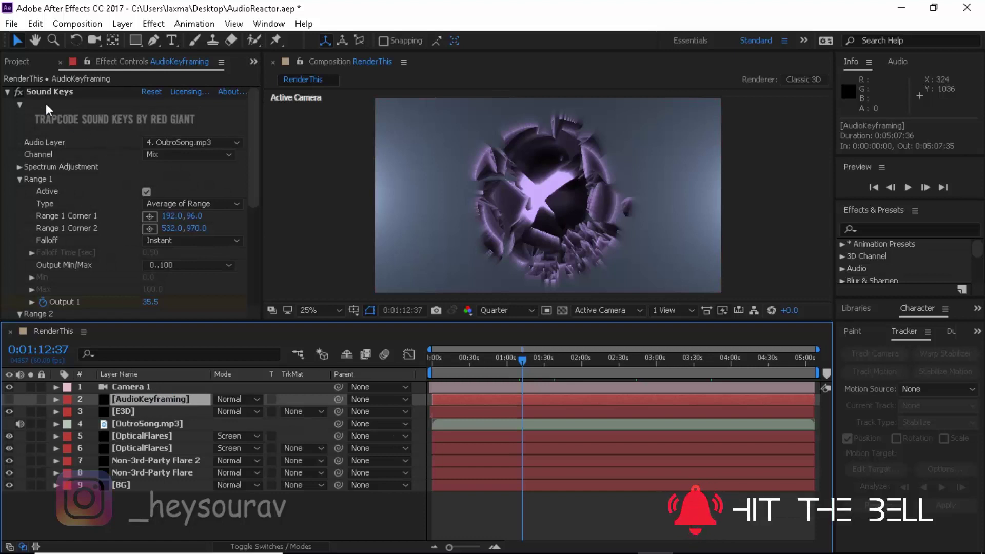
key("Delete")
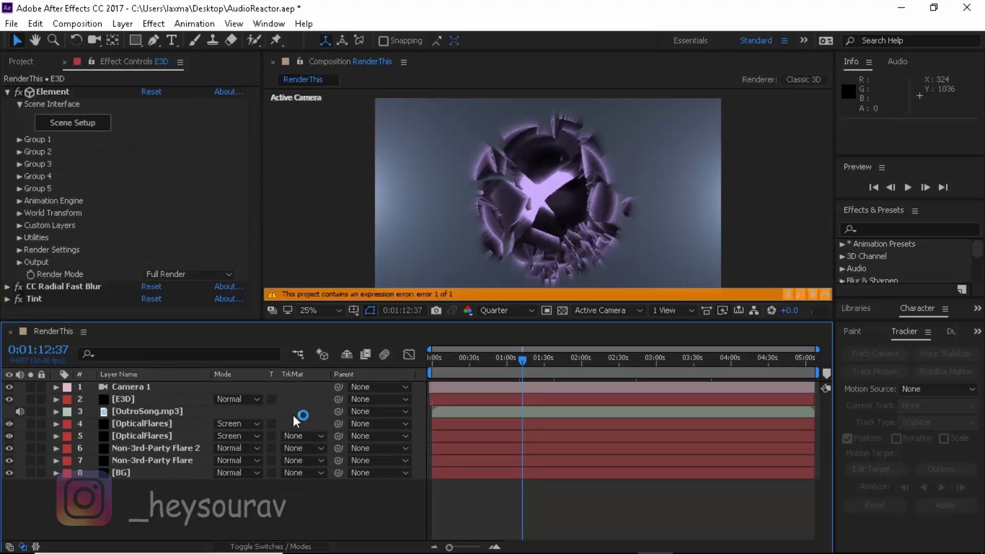
Step: Clear the broken Displace expression on the E3D layer
left_click(799, 294)
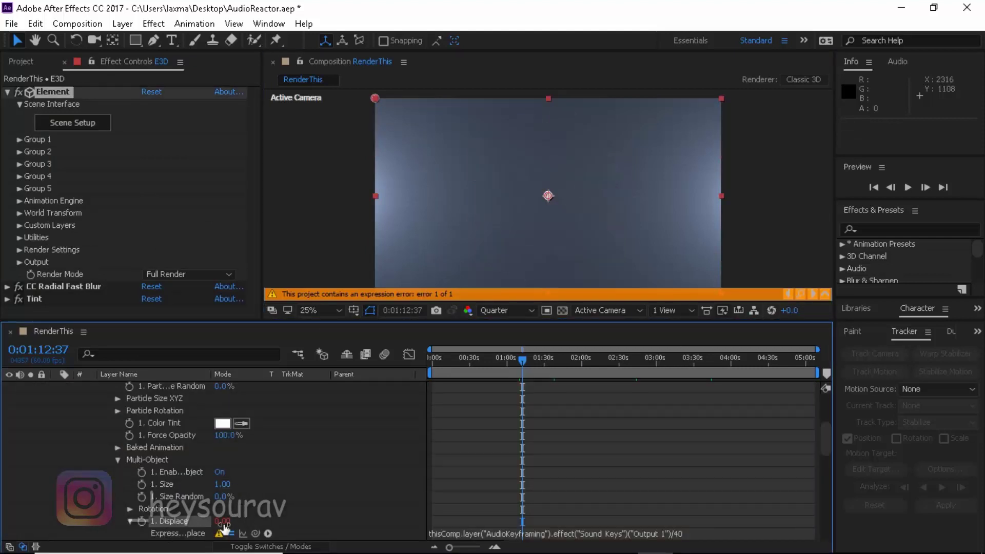
left_click(455, 532)
key("BackSpace")
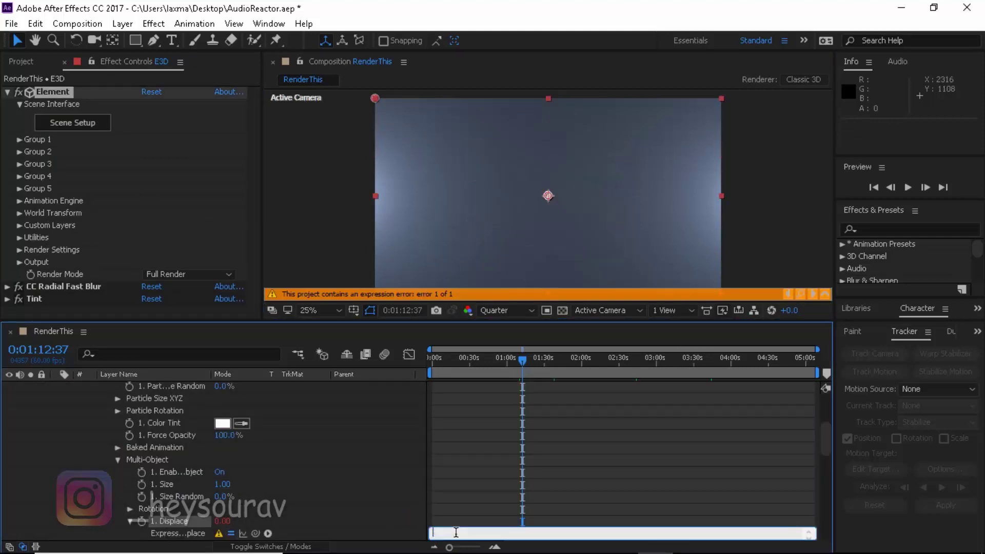
left_click(343, 445)
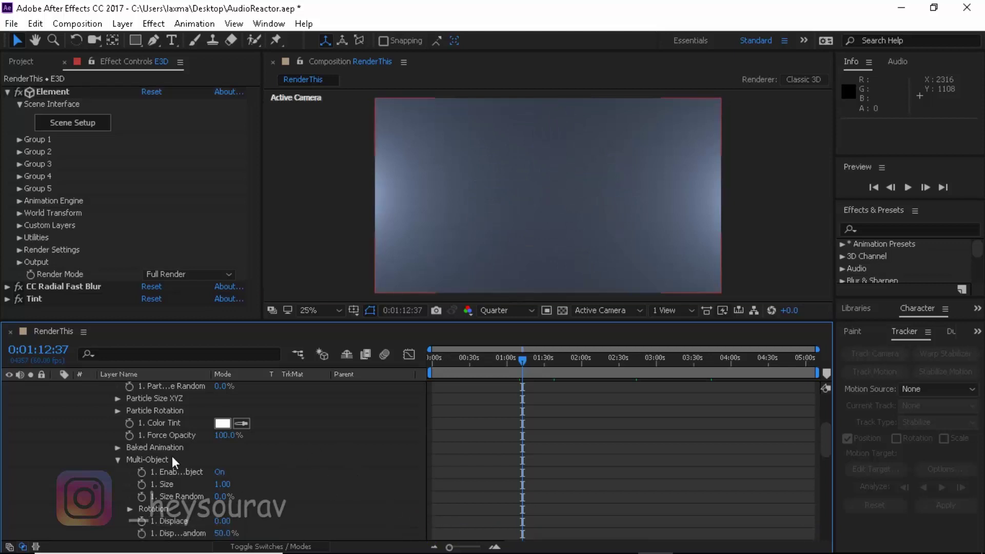
scroll(171, 457, "up", 5)
left_click(56, 397)
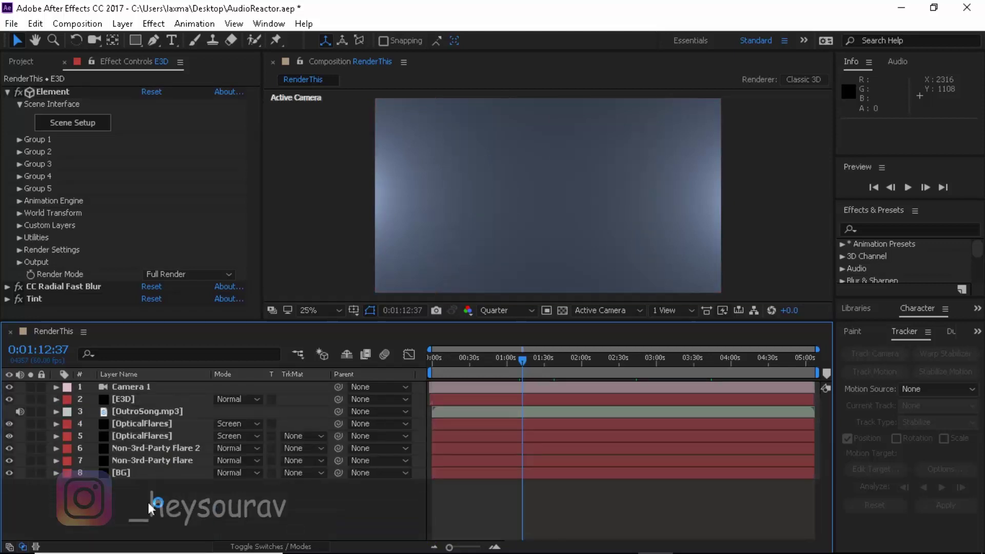
Step: Delete both OpticalFlares layers
left_click(128, 423)
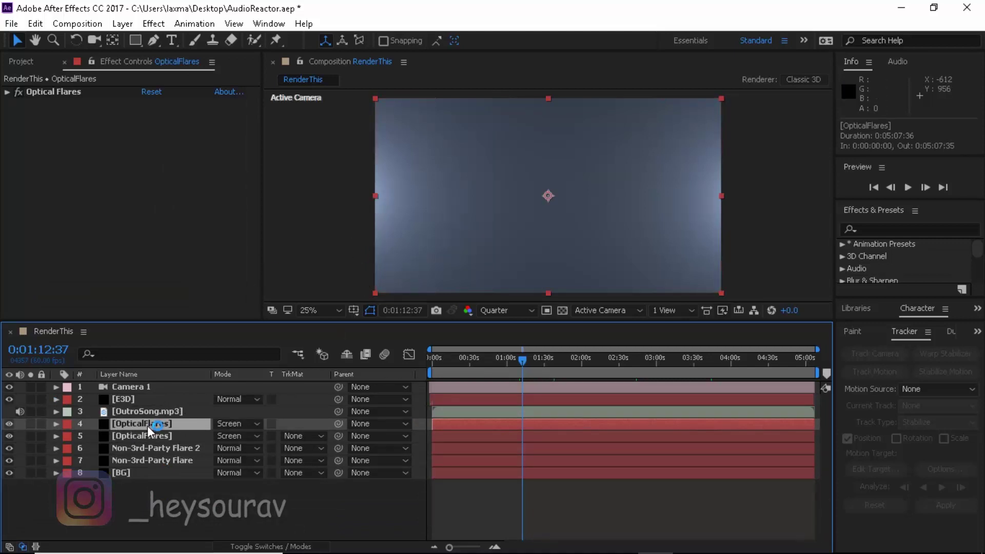
key("Delete")
left_click(137, 426)
key("Delete")
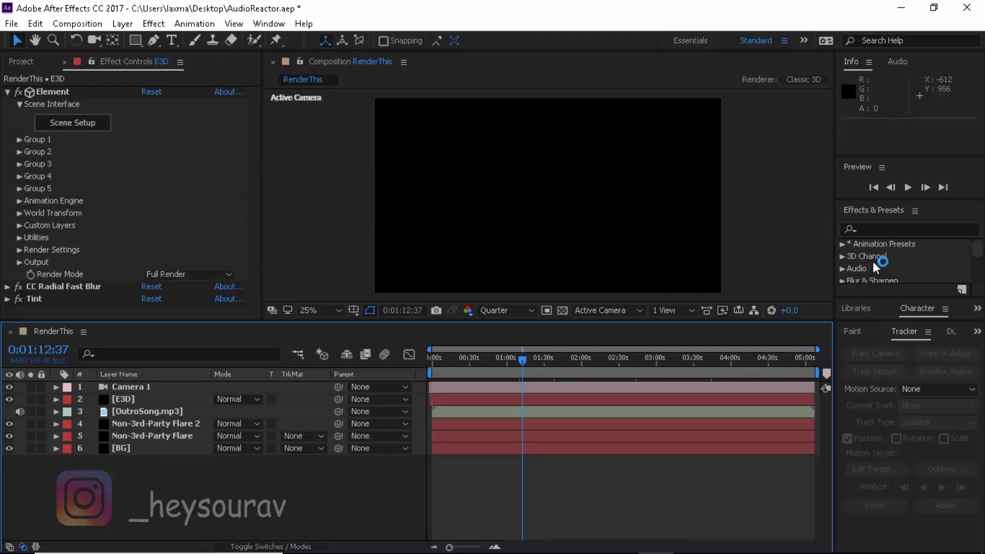
Step: Apply Lens Flare to Non-3rd-Party Flare 2 with a 105mm Prime lens
left_click(889, 230)
type("lens")
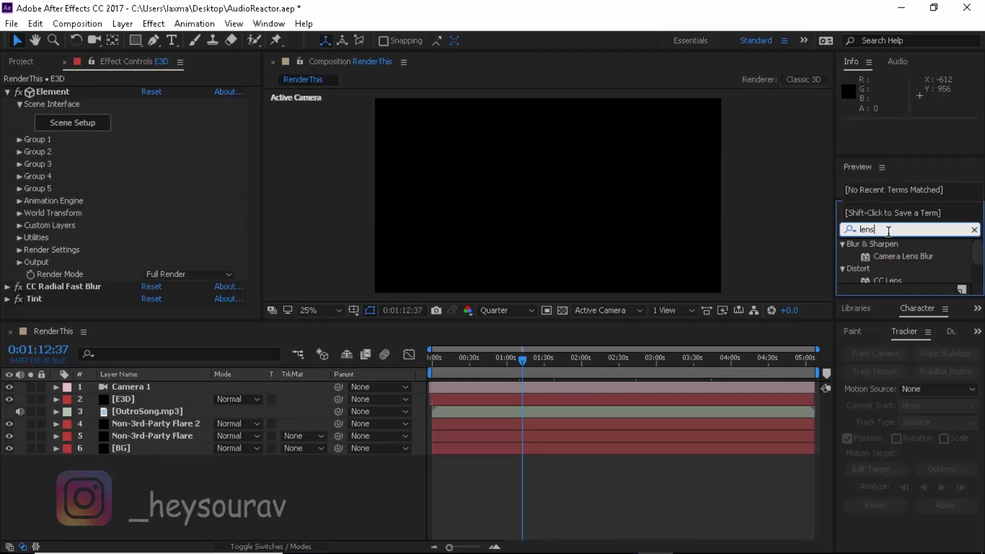
scroll(896, 276, "down", 2)
left_click_drag(896, 278, 180, 420)
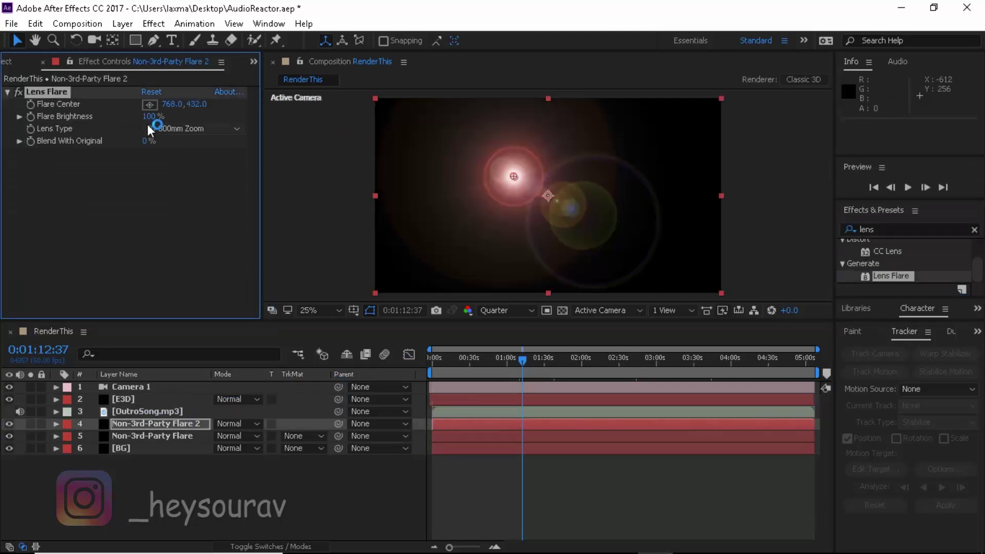
left_click(170, 129)
left_click(194, 176)
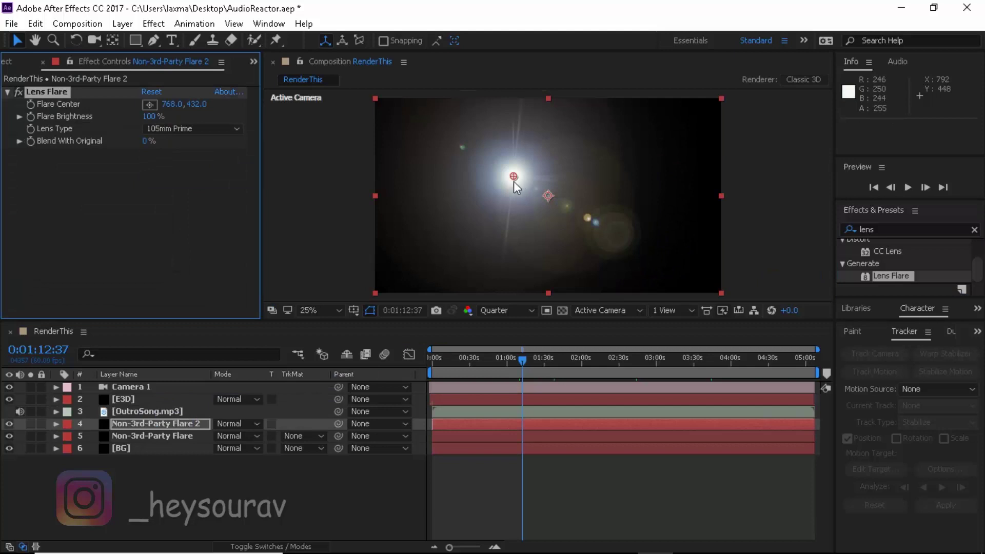
Step: Move the flare centre to the left edge at -80, 540 and raise brightness to 141%
left_click_drag(513, 181, 365, 199)
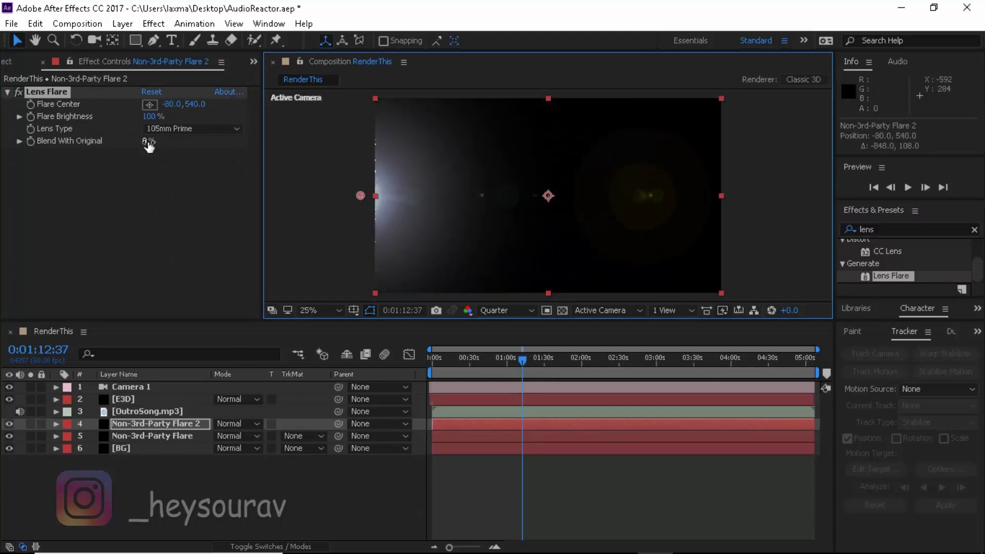
mouse_move(147, 141)
left_mouse_down()
mouse_move(240, 139)
mouse_move(160, 150)
left_mouse_up()
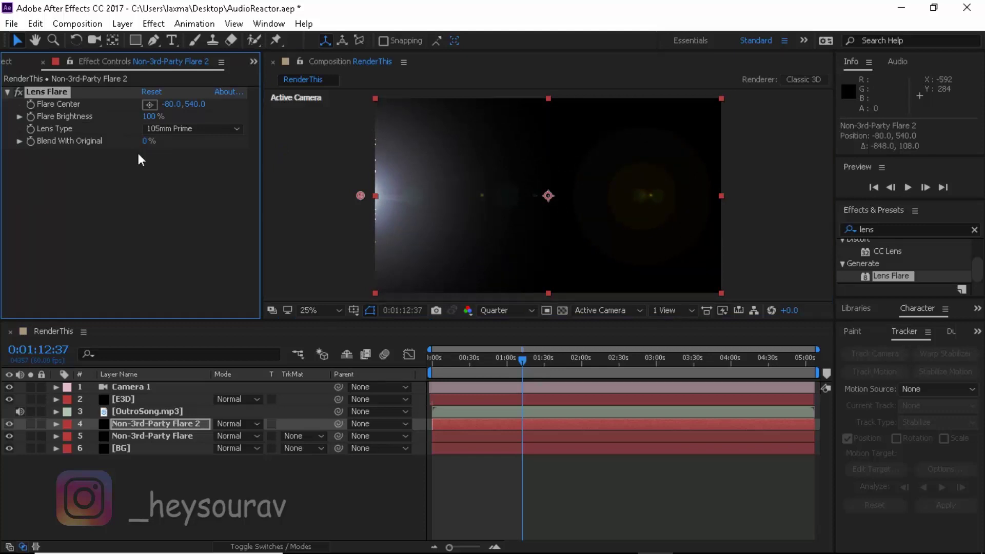
left_click_drag(148, 116, 190, 128)
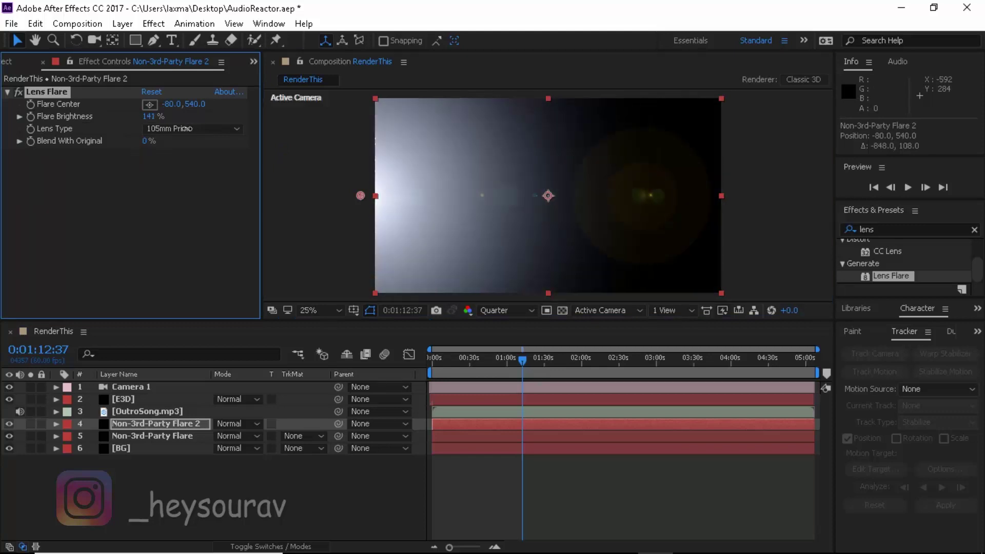
Step: Compare 35mm Prime and 50-300mm Zoom lenses, then settle on 105mm Prime
left_click(191, 128)
left_click(201, 156)
left_click(196, 126)
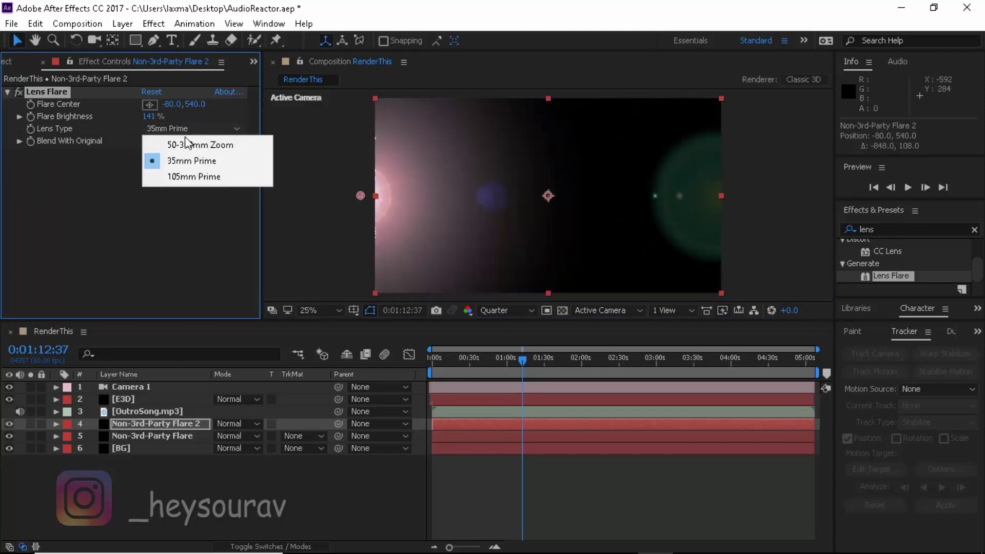
left_click(189, 145)
left_click(193, 129)
left_click(170, 177)
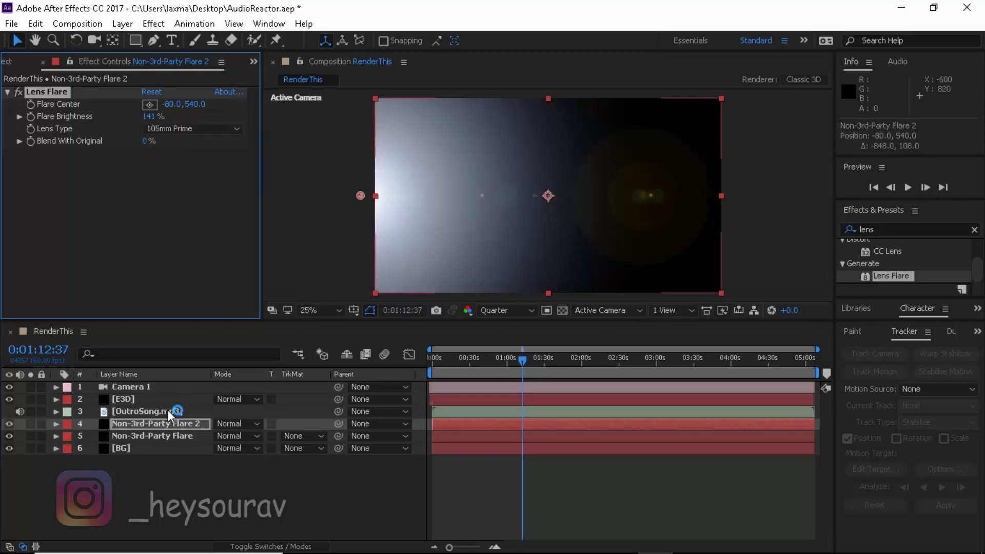
left_click(167, 435)
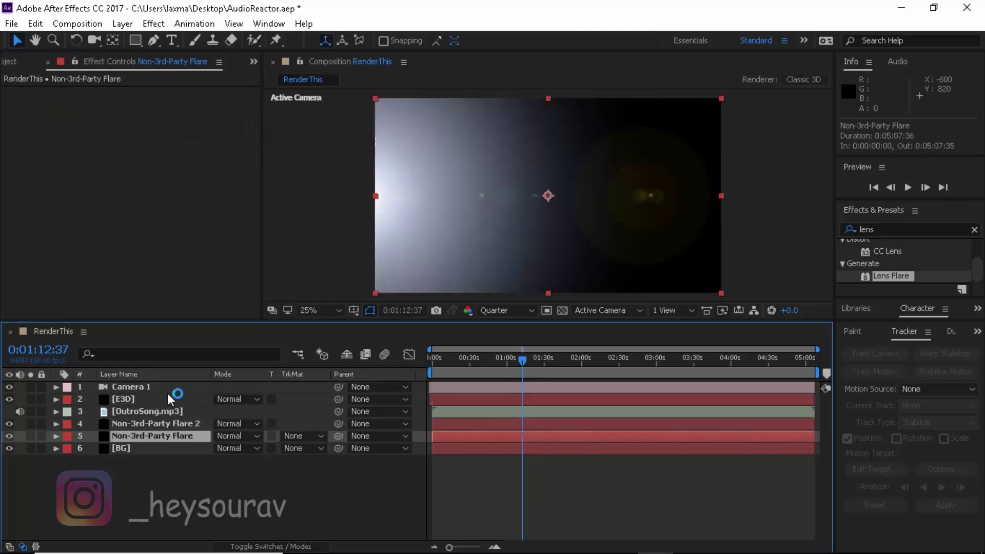
Step: Move the Non-3rd-Party Flare's centre to the right edge at 1940, 556
left_click(164, 421)
left_click(58, 94)
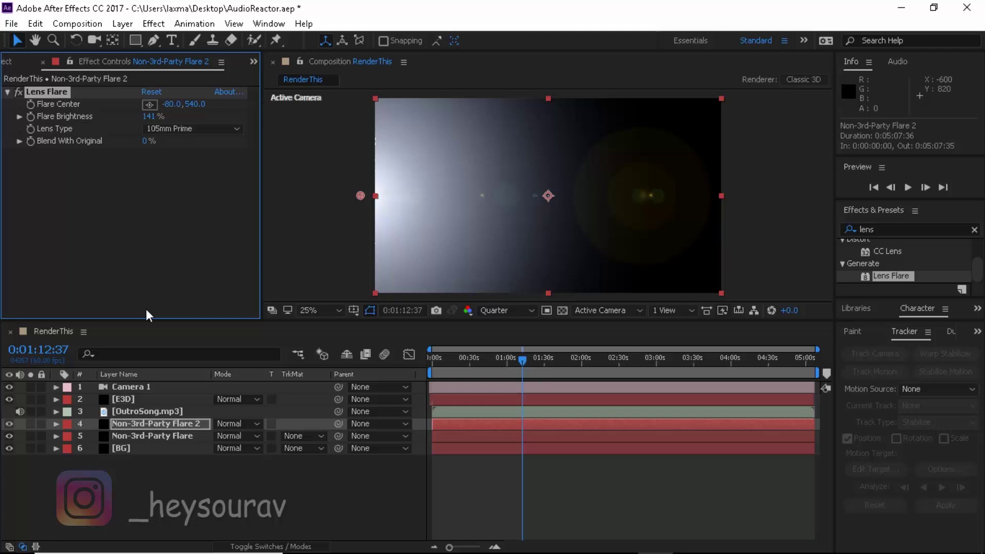
left_click(149, 433)
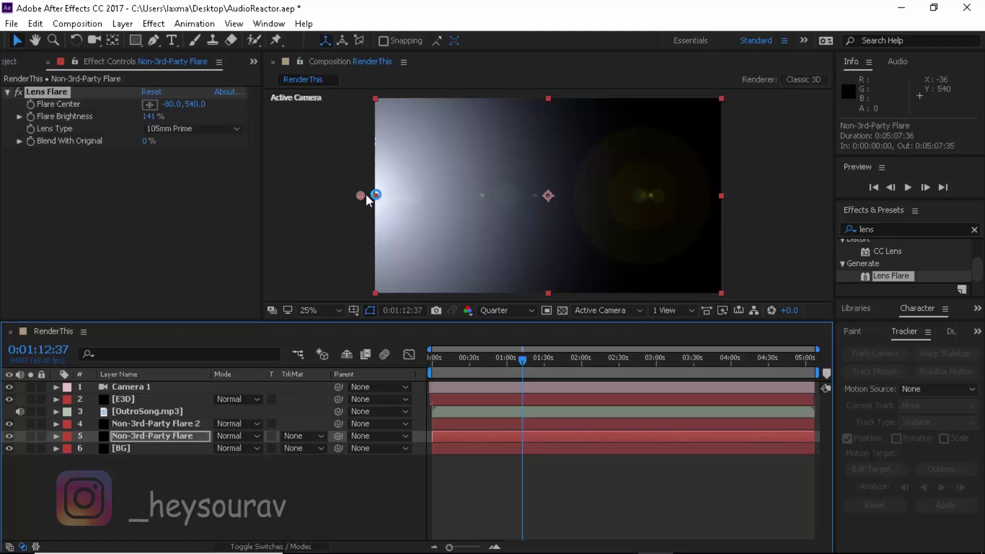
left_click_drag(363, 195, 725, 198)
Step: Set both Non-3rd-Party Flare layers to Screen blending
left_click(251, 435)
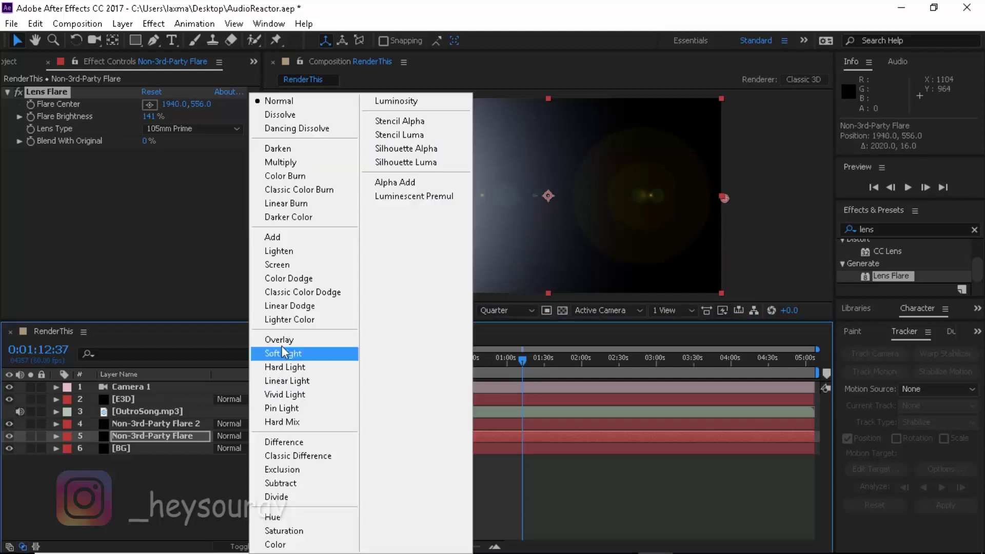
left_click(277, 265)
left_click(237, 423)
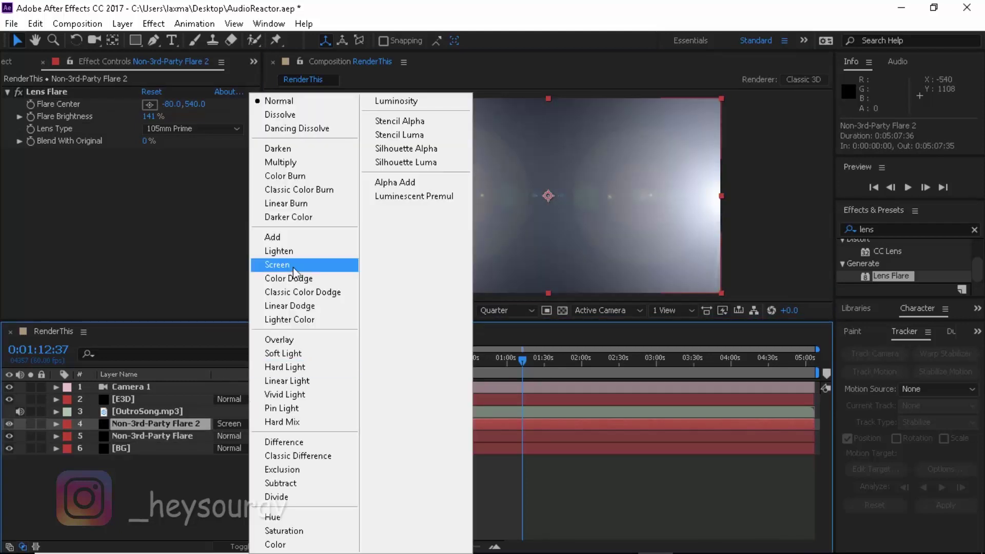
left_click(279, 264)
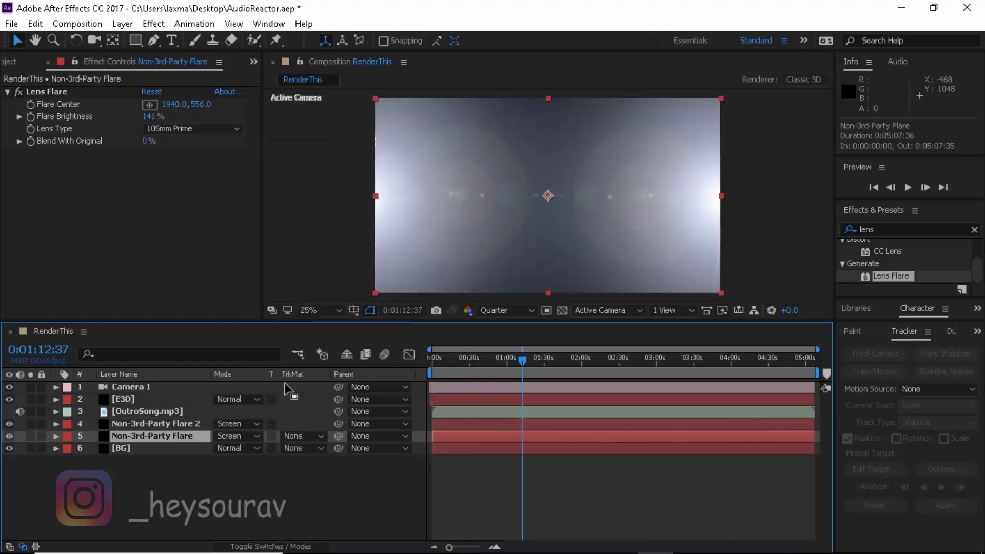
Step: Give both flare layers 80% opacity, then collapse and deselect them
left_click(167, 436, "ctrl")
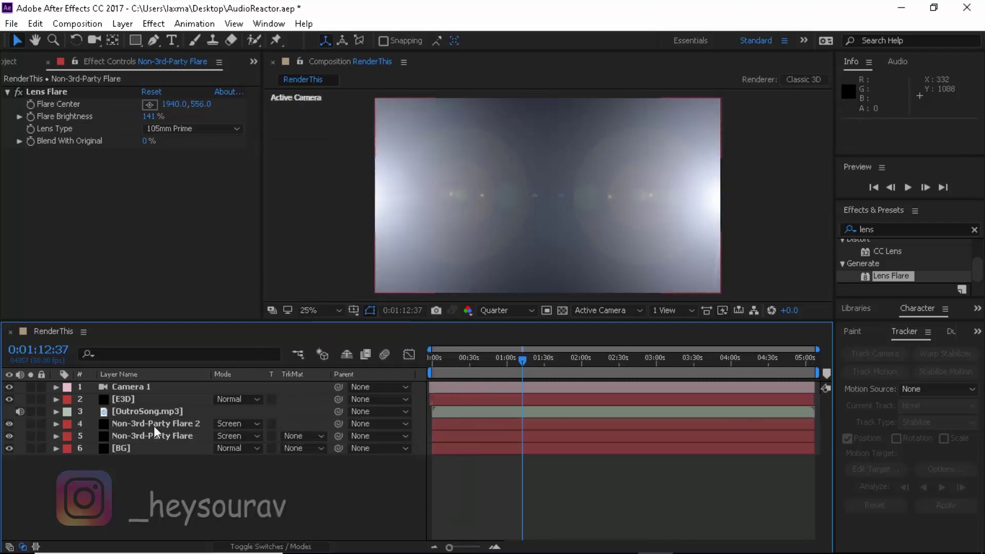
left_click(154, 425)
left_click(149, 436, "shift")
key("t")
left_click(221, 435)
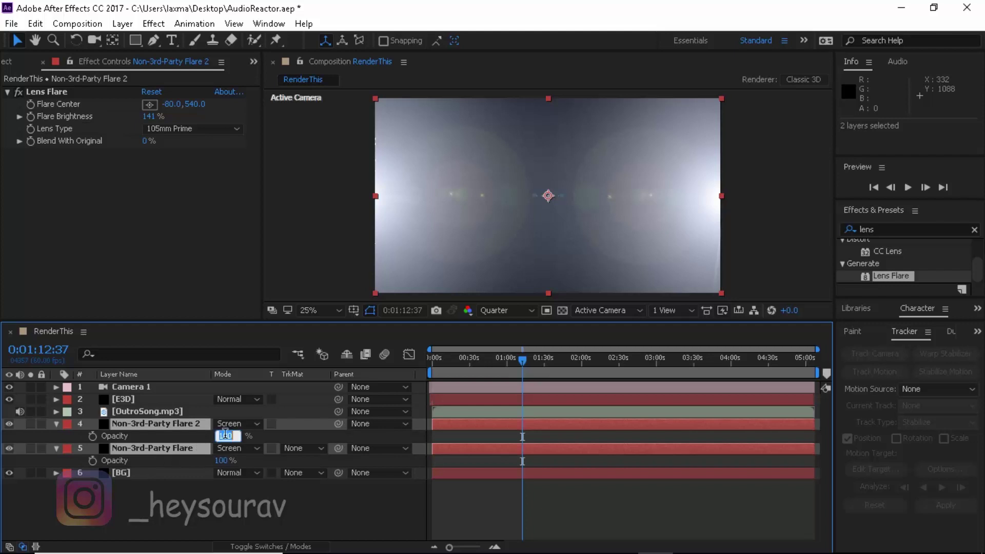
type("80")
key("Return")
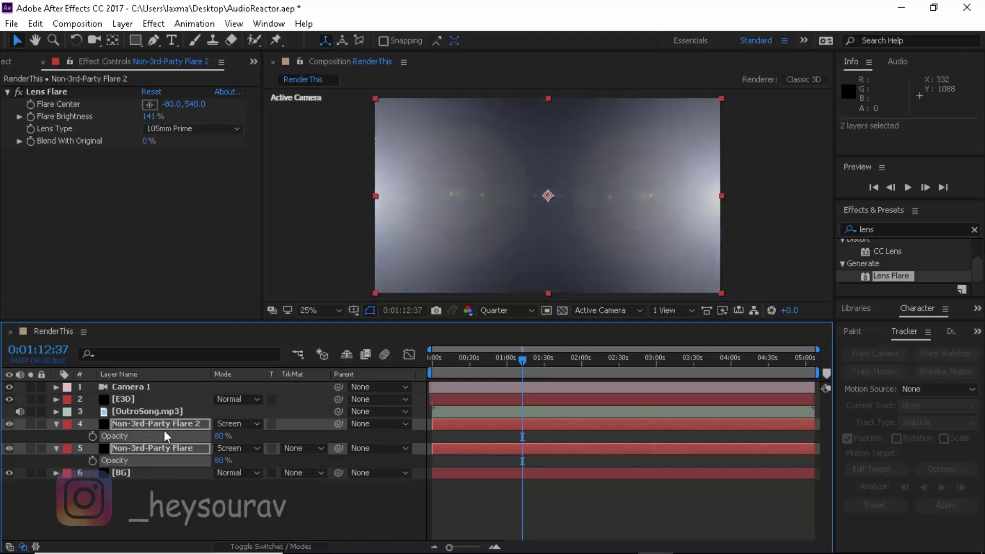
key("t")
key("F2")
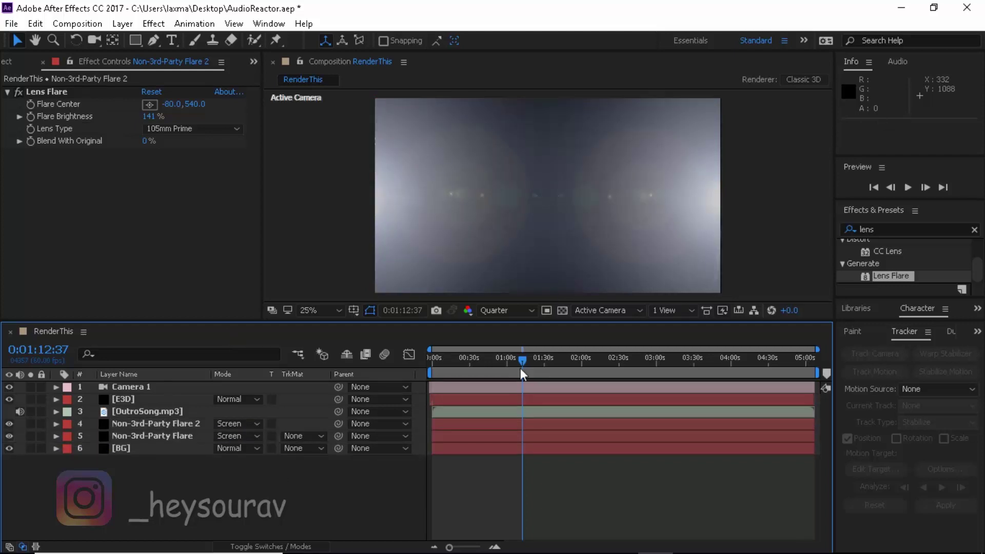
Step: Go to 0:01:35:00, clear the lens search, and show E3D's Element settings
left_click(551, 361)
left_click(974, 230)
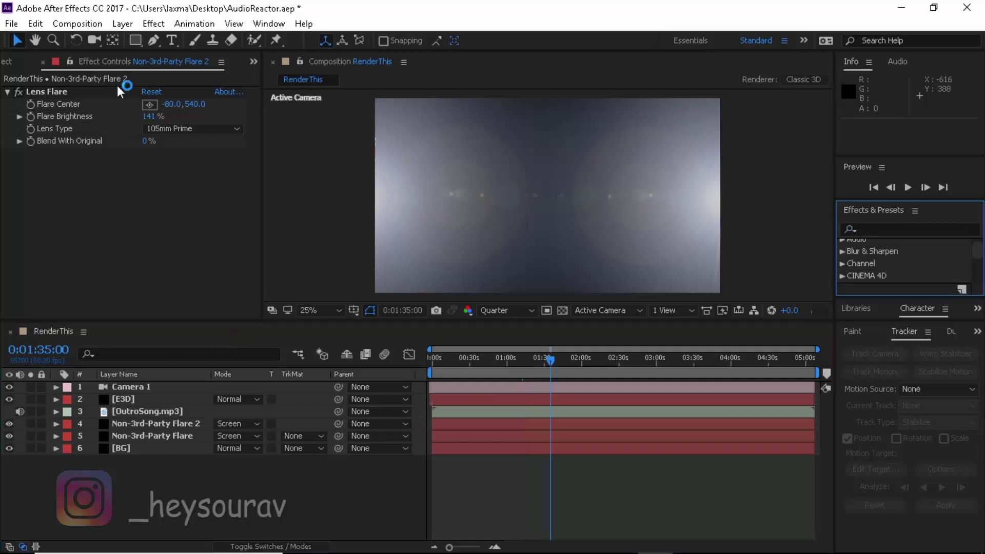
left_click_drag(96, 47, 164, 82)
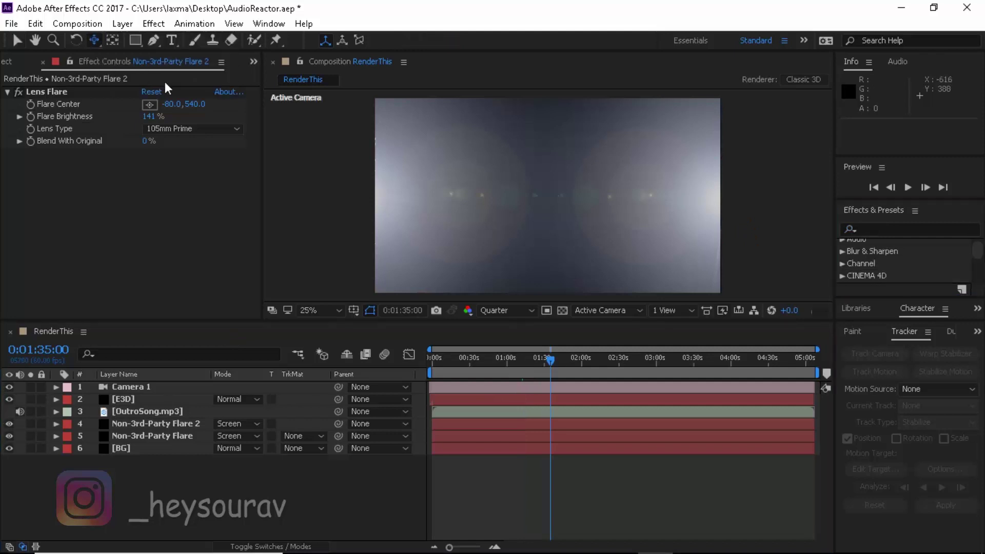
left_click_drag(98, 39, 250, 95)
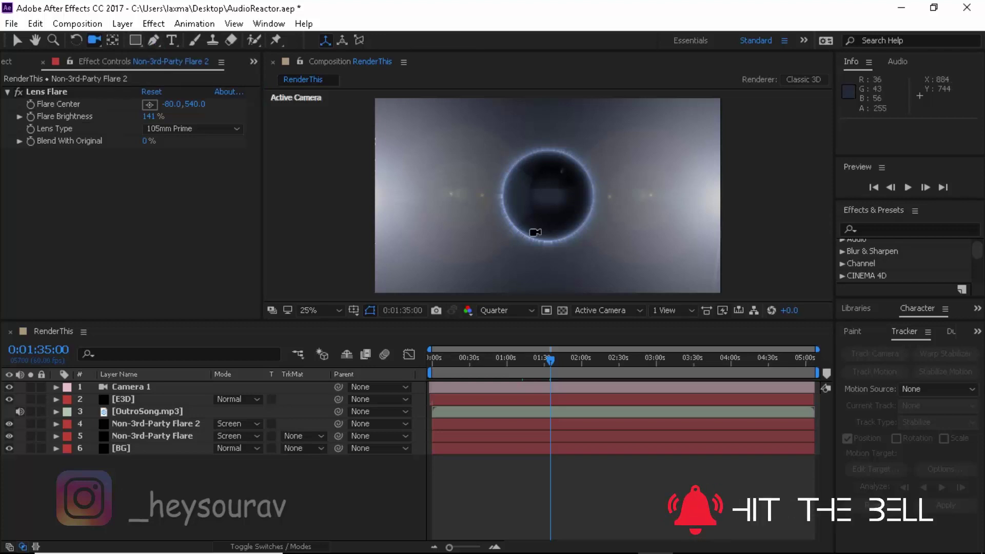
key("v")
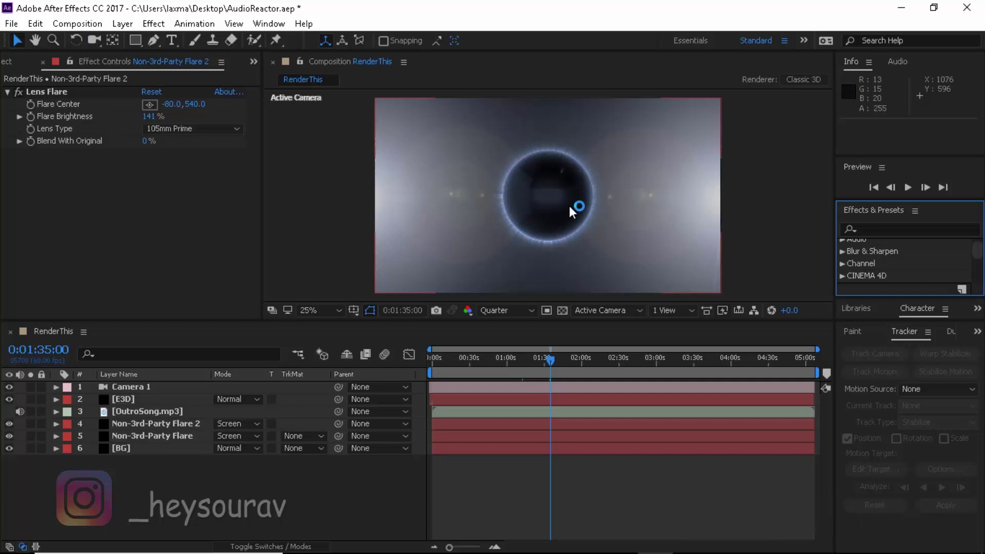
left_click(146, 399)
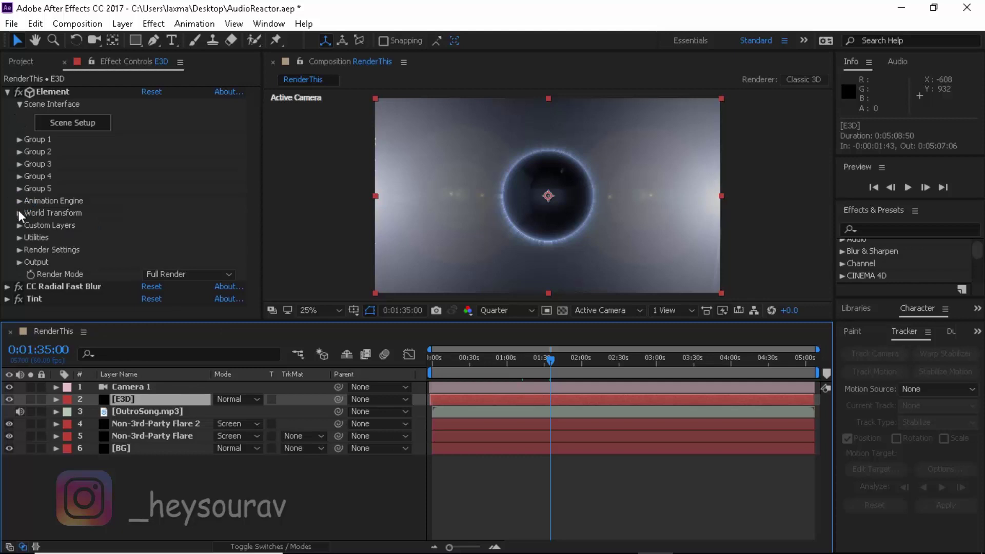
Step: Test Group 1's Multi-Object Displace at 0.47, then reset it to 0
left_click(17, 142)
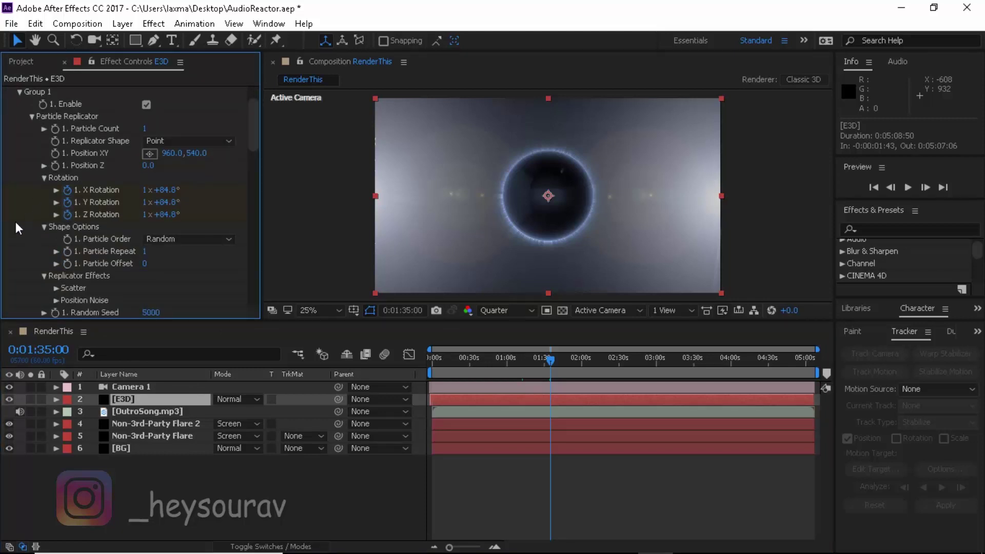
scroll(165, 144, "down", 2)
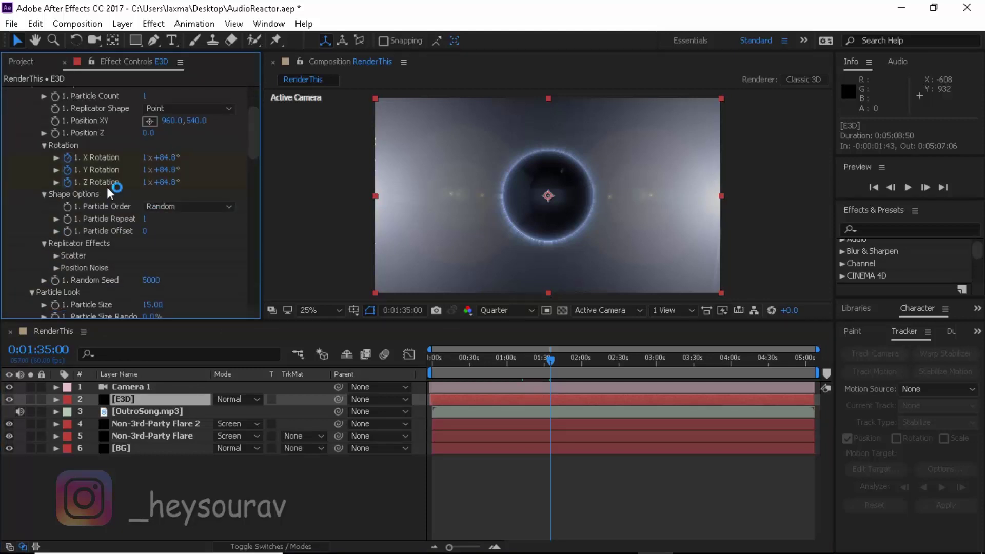
scroll(107, 187, "down", 4)
scroll(122, 192, "down", 4)
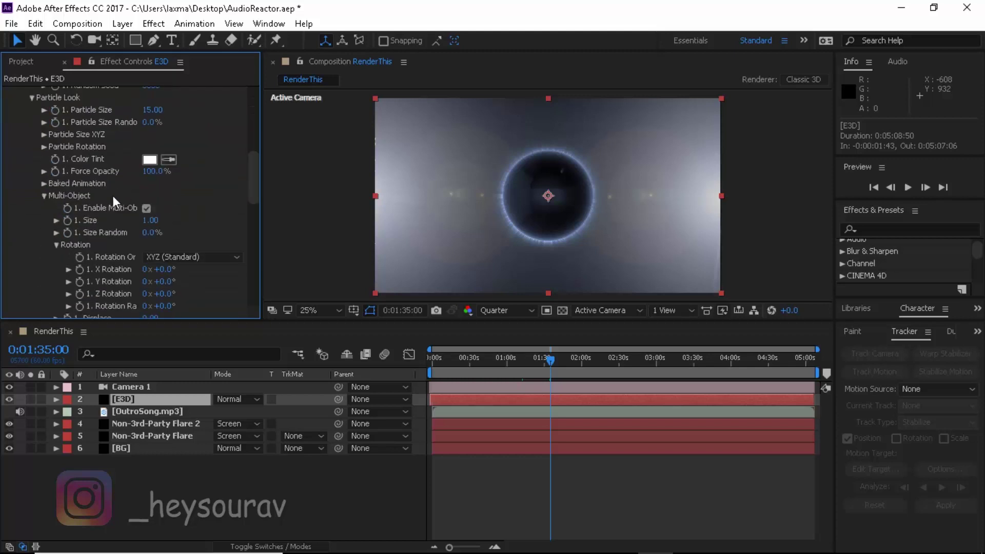
scroll(98, 201, "down", 4)
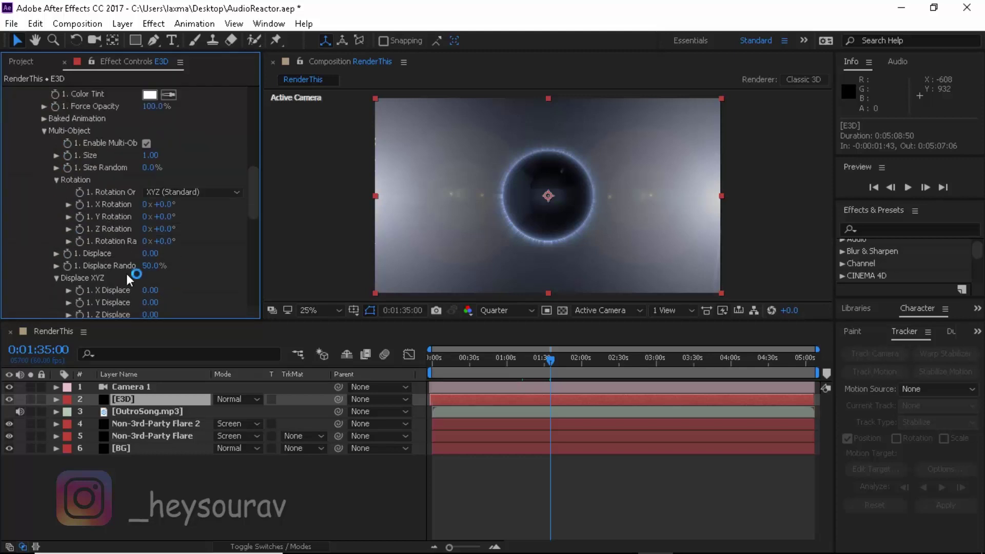
left_click_drag(150, 253, 182, 253)
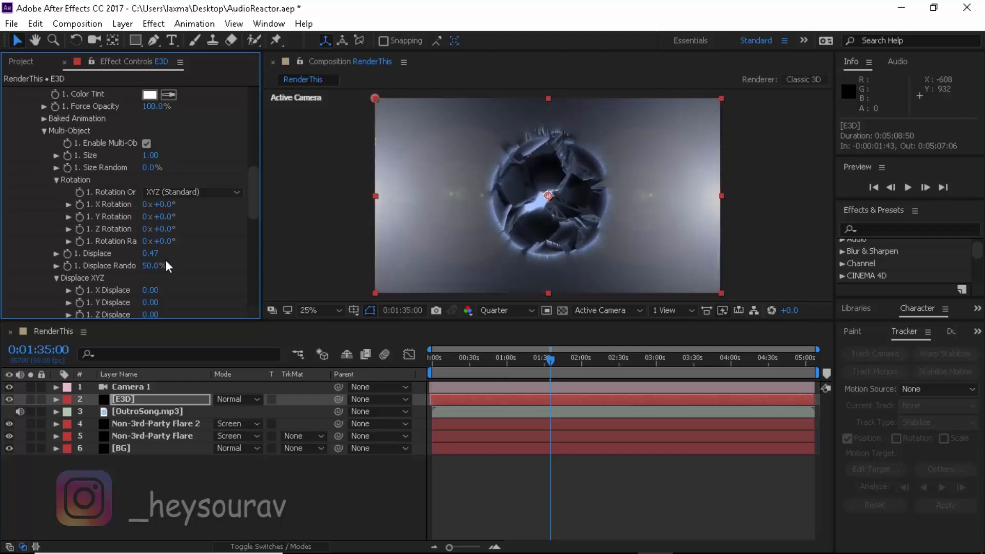
left_click(150, 254)
type("0")
key("Return")
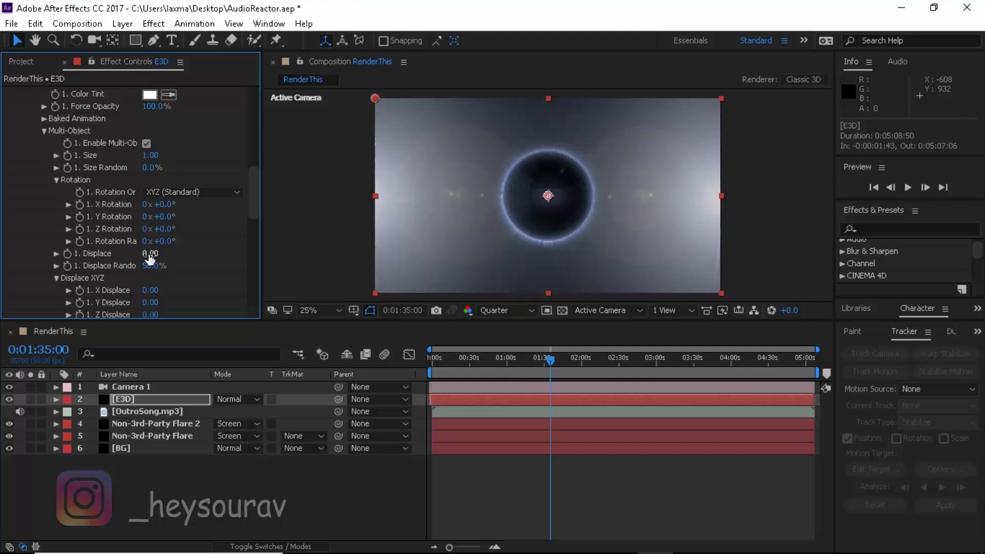
Step: Run Keyframe Assistant > Convert Audio to Keyframes on the OutroSong.mp3 layer
left_click(134, 410)
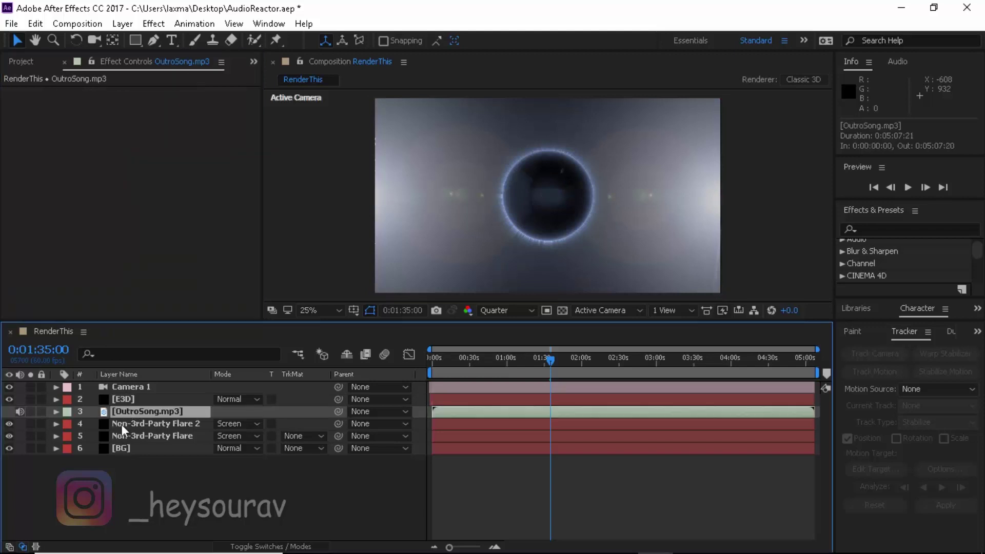
left_click(24, 63)
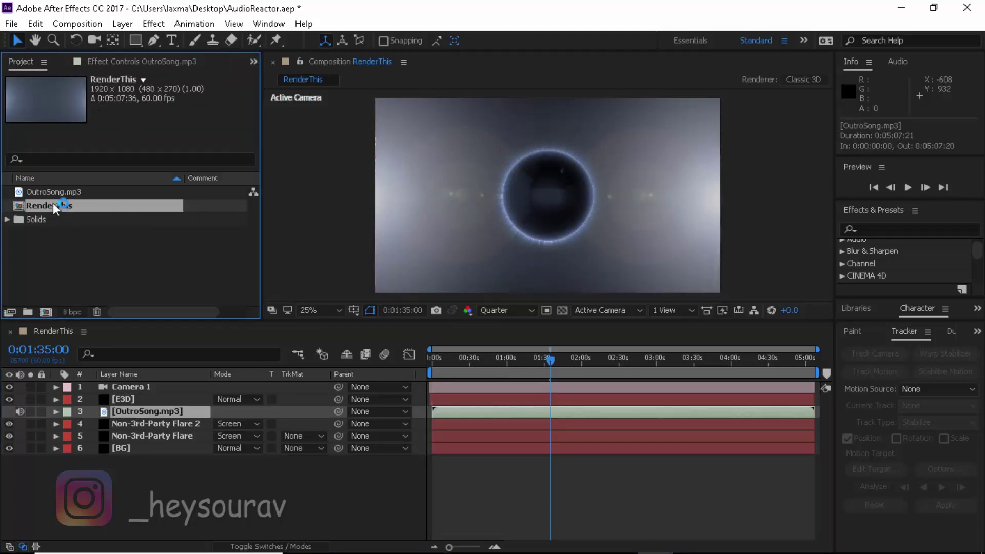
left_click(107, 267)
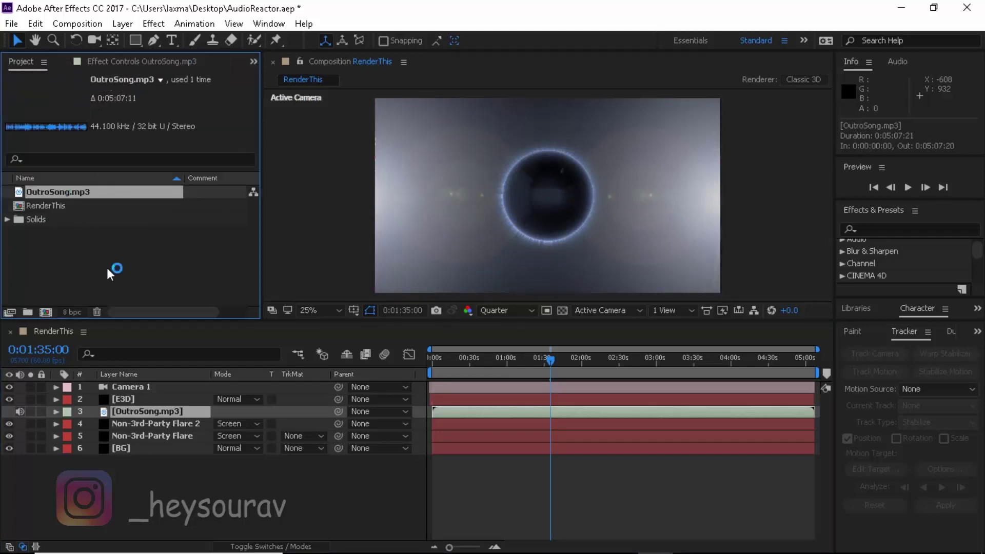
right_click(133, 414)
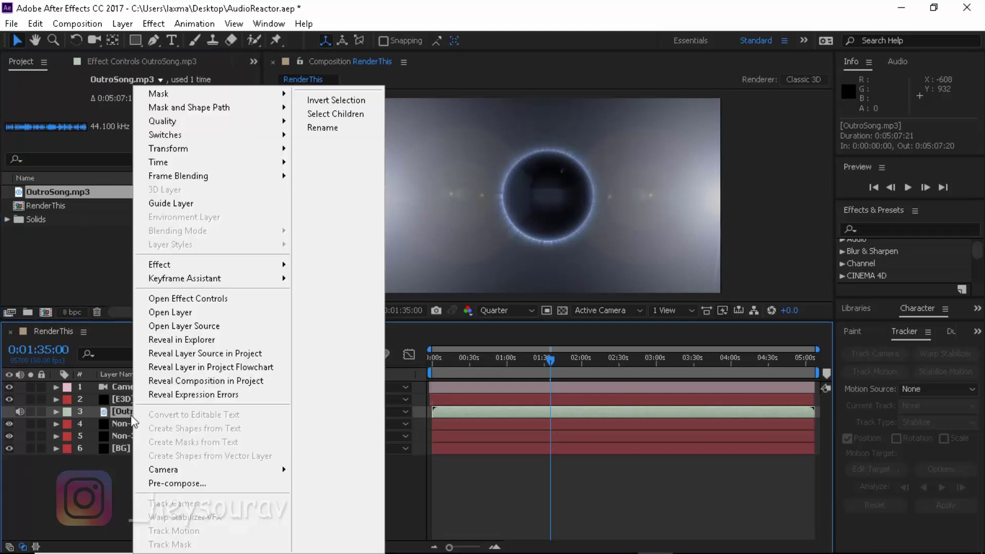
mouse_move(173, 280)
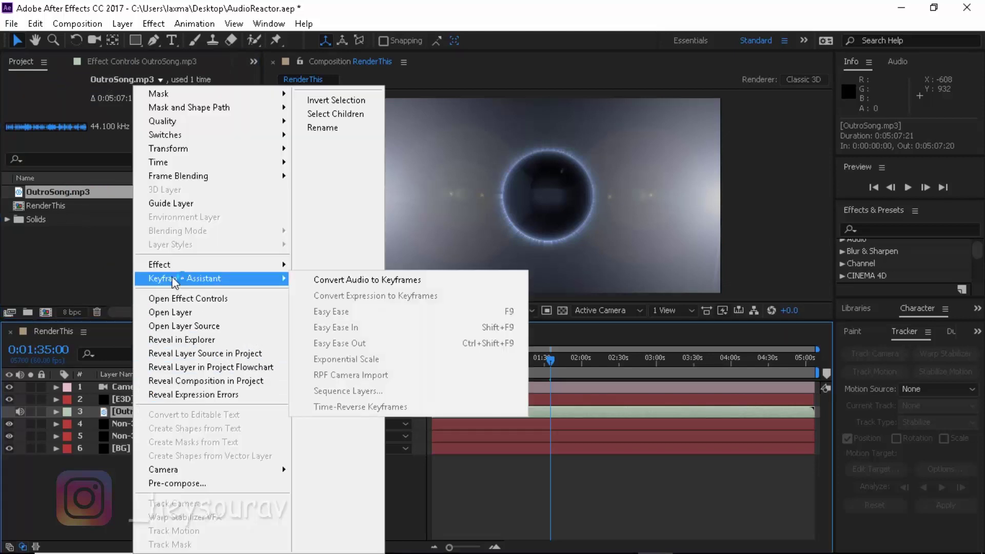
left_click(373, 280)
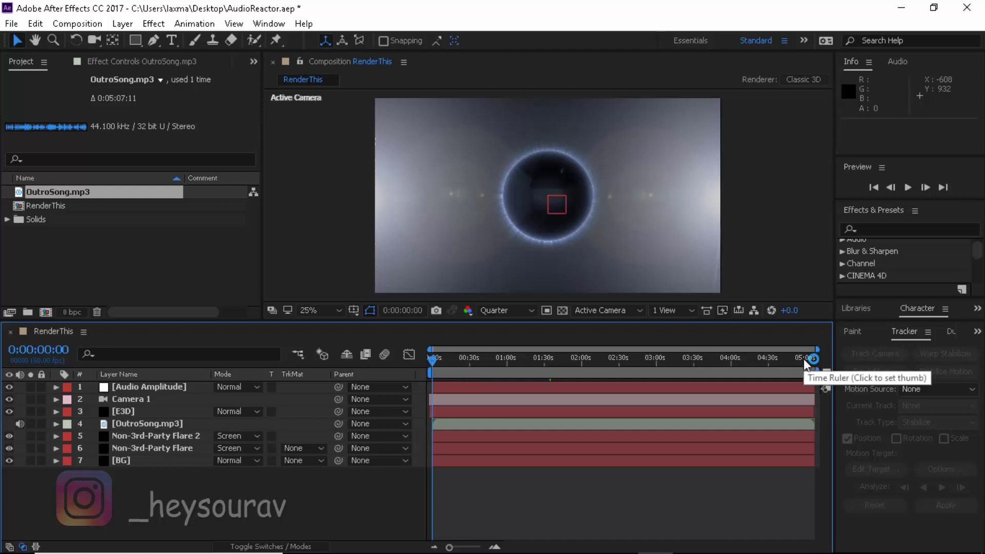
mouse_move(818, 350)
left_mouse_down()
mouse_move(655, 364)
mouse_move(817, 359)
left_mouse_up()
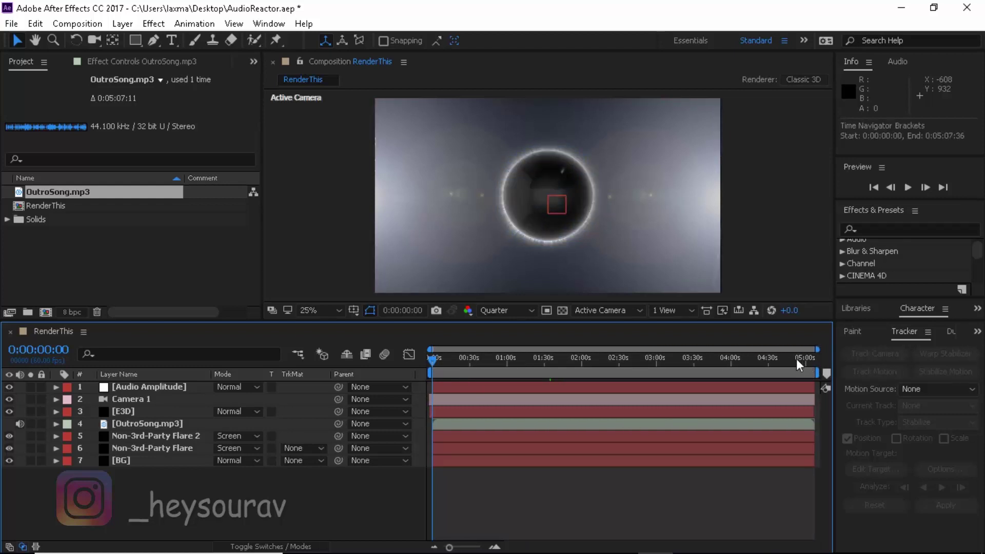
left_click(143, 421)
left_click(77, 23)
left_click(82, 54)
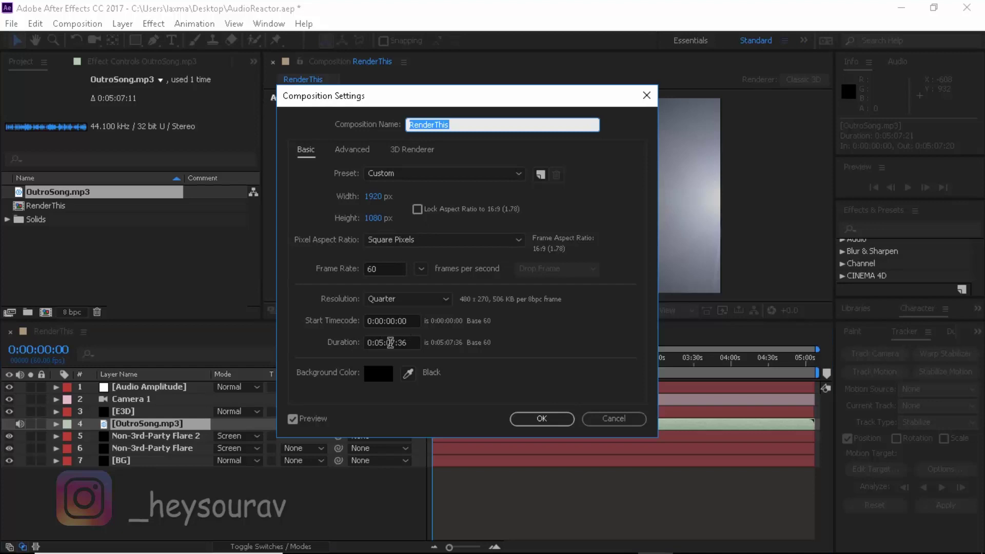
left_click(568, 419)
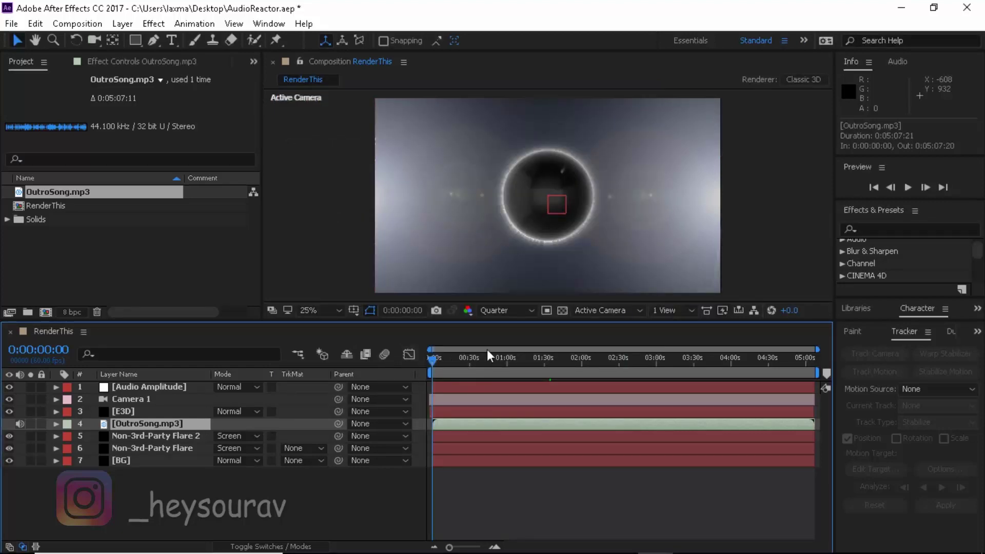
left_click(155, 388)
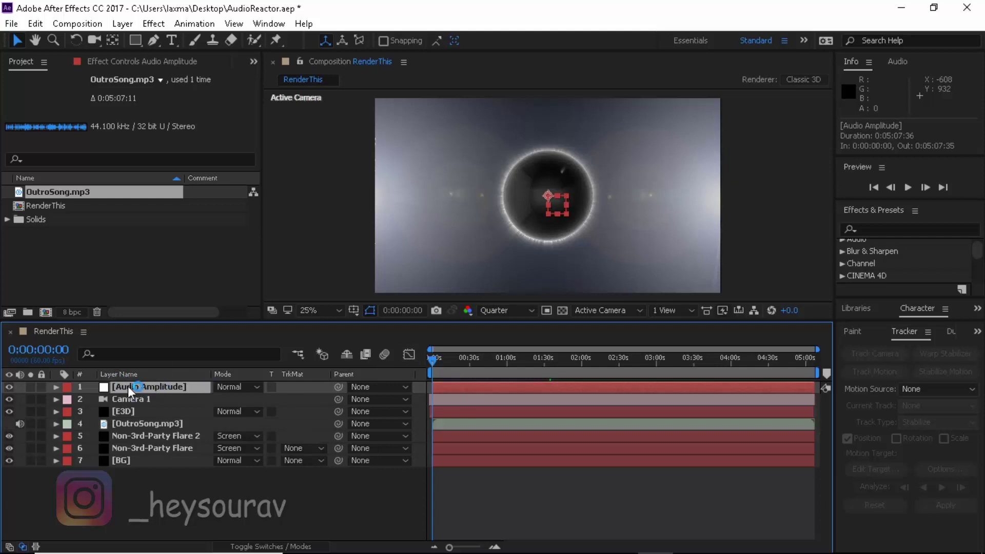
Step: Reveal the Audio Amplitude layer's Left and Right Channel sliders
left_click(154, 423)
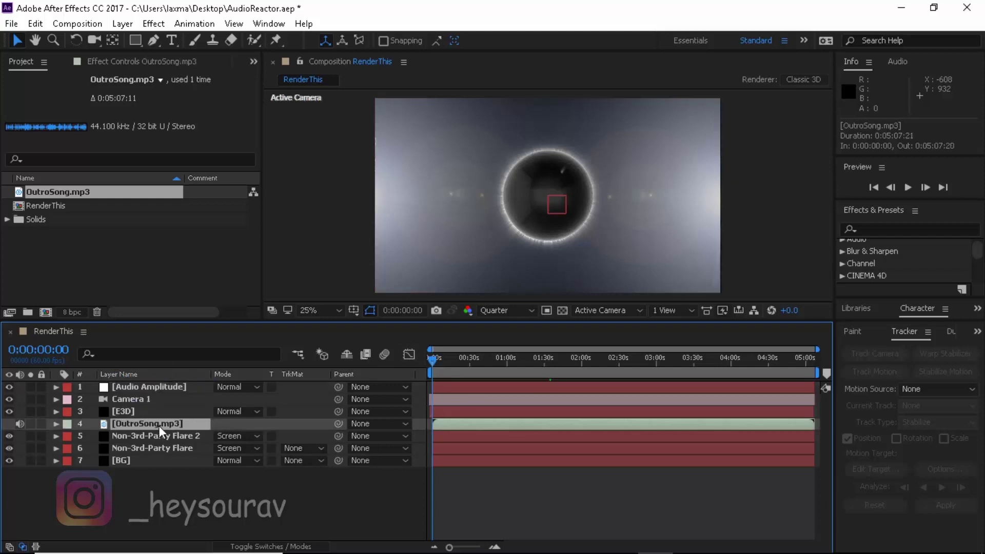
left_click(152, 388)
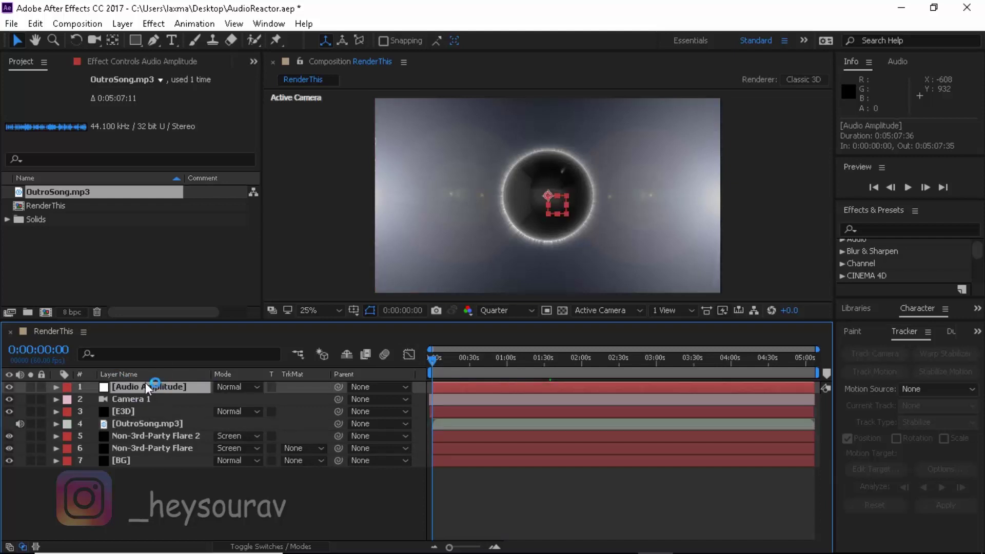
key("u")
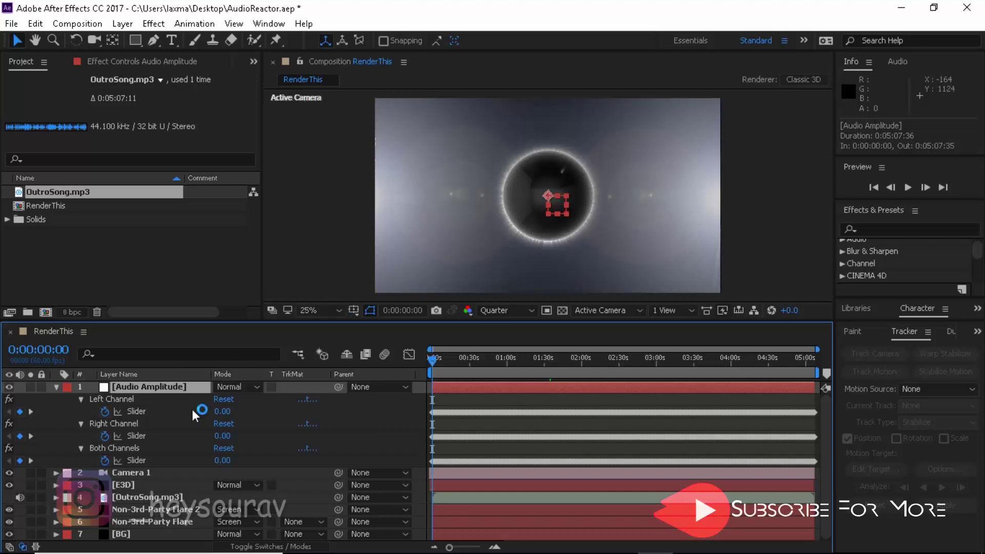
left_click(124, 398)
left_click(129, 423)
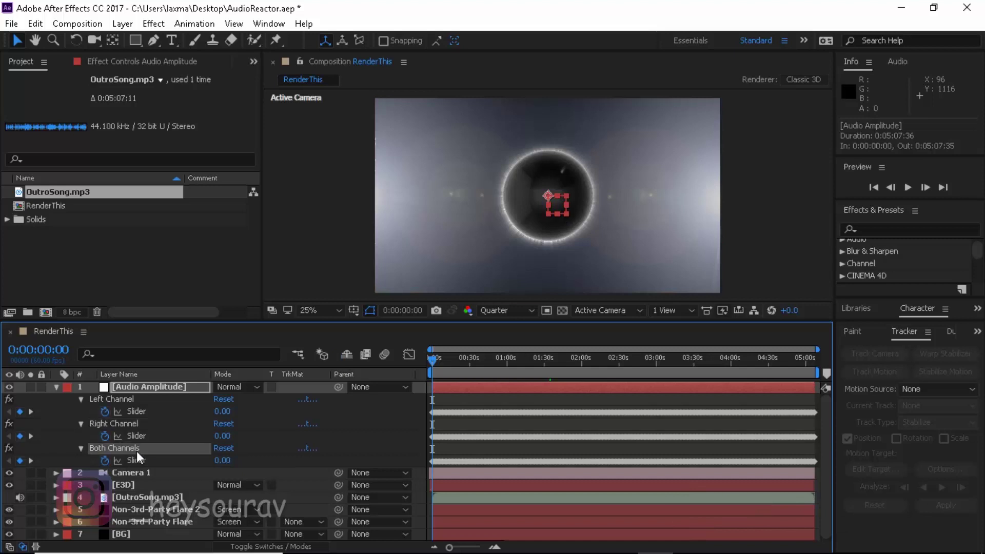
left_click(139, 409)
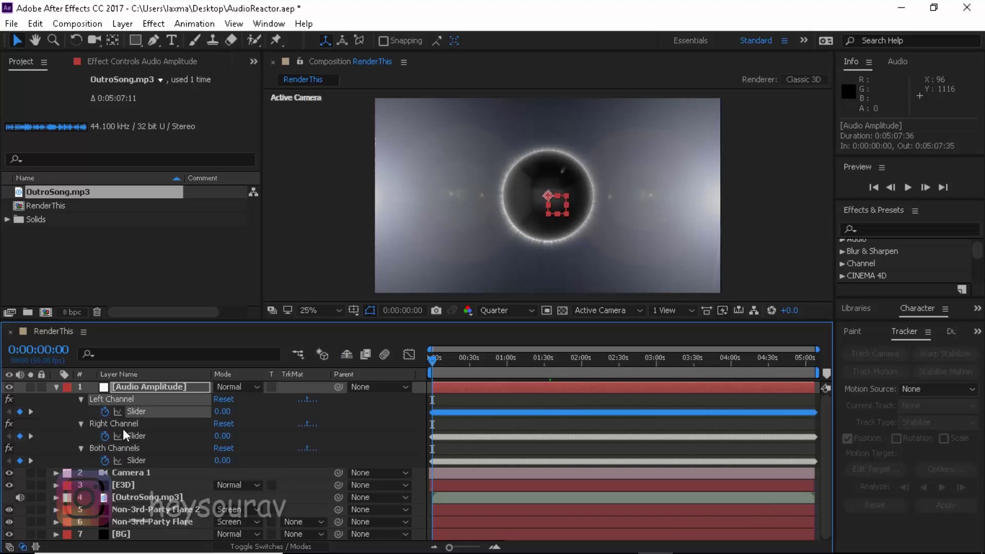
Step: Delete the Both Channels effect, keeping the Left and Right Channel effects
left_click(143, 449)
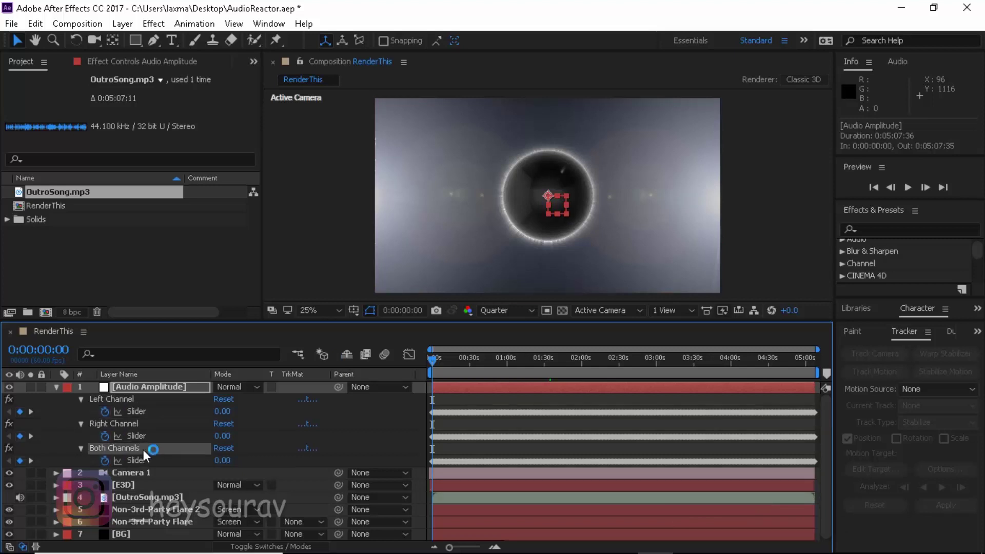
key("Delete")
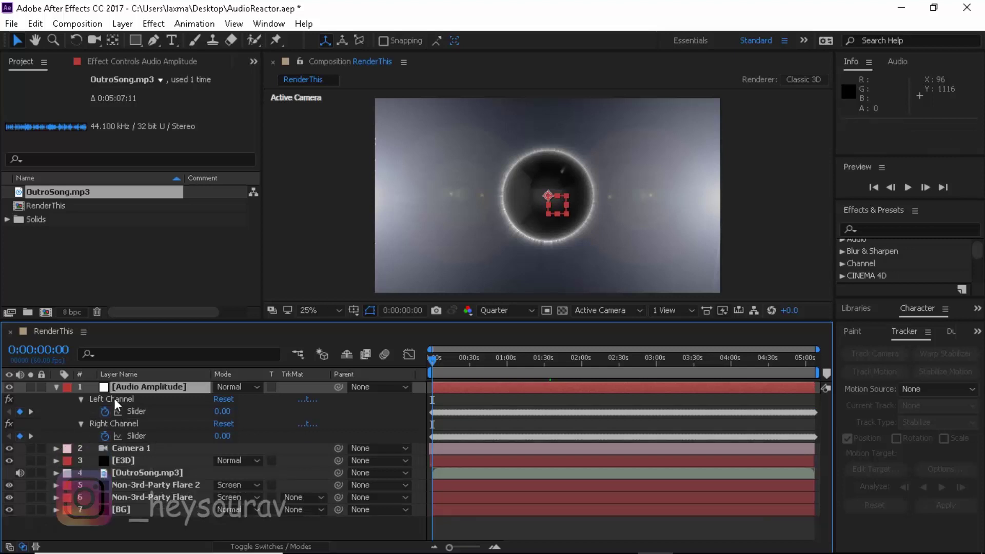
left_click(113, 399)
left_click(127, 426)
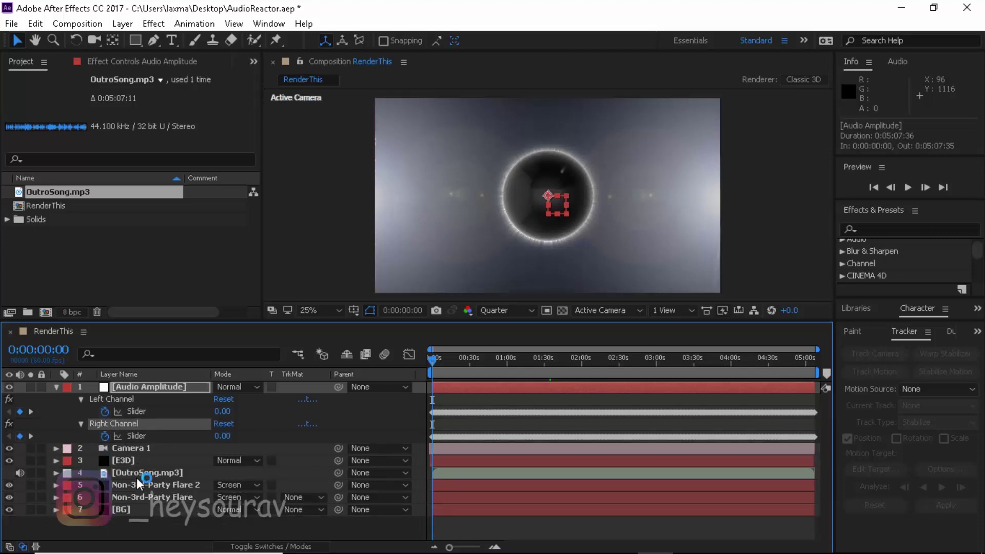
left_click(126, 460)
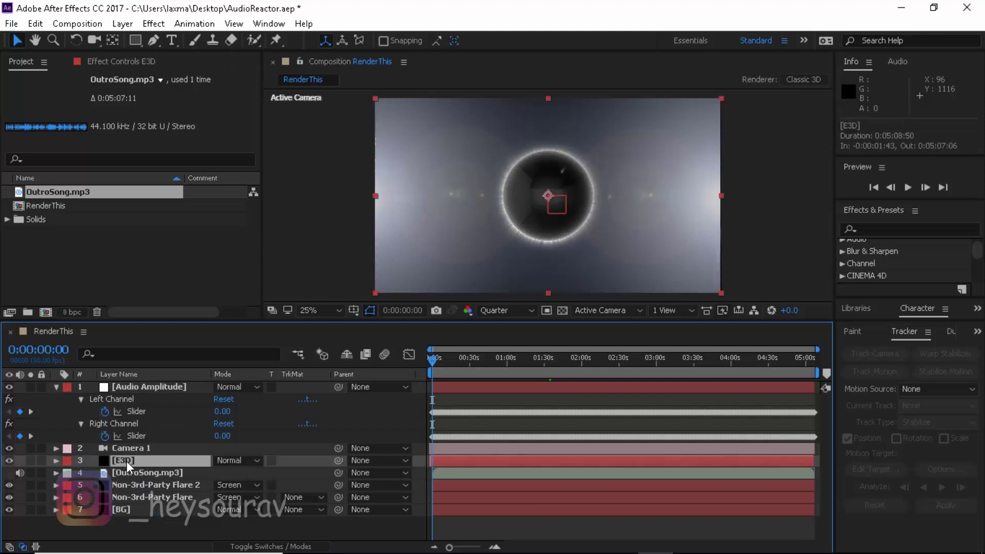
Step: Show the E3D Element effect settings down to the Multi-Object group
left_click(120, 62)
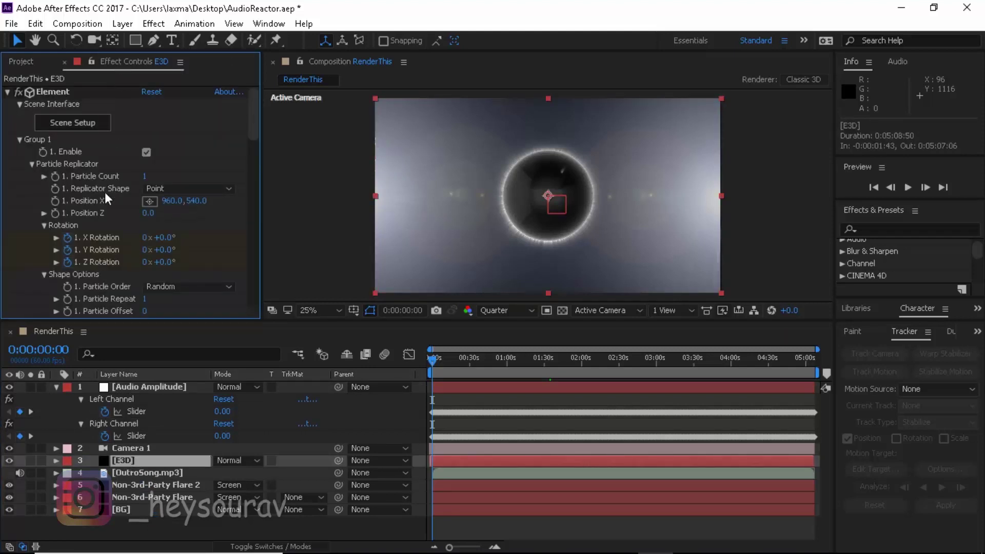
scroll(98, 195, "down", 5)
scroll(99, 250, "down", 1)
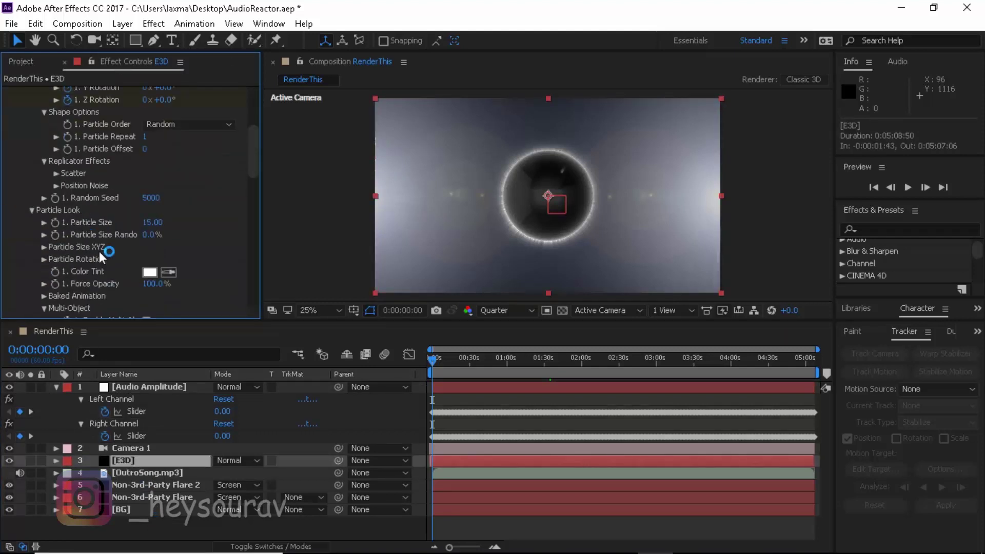
scroll(103, 218, "down", 6)
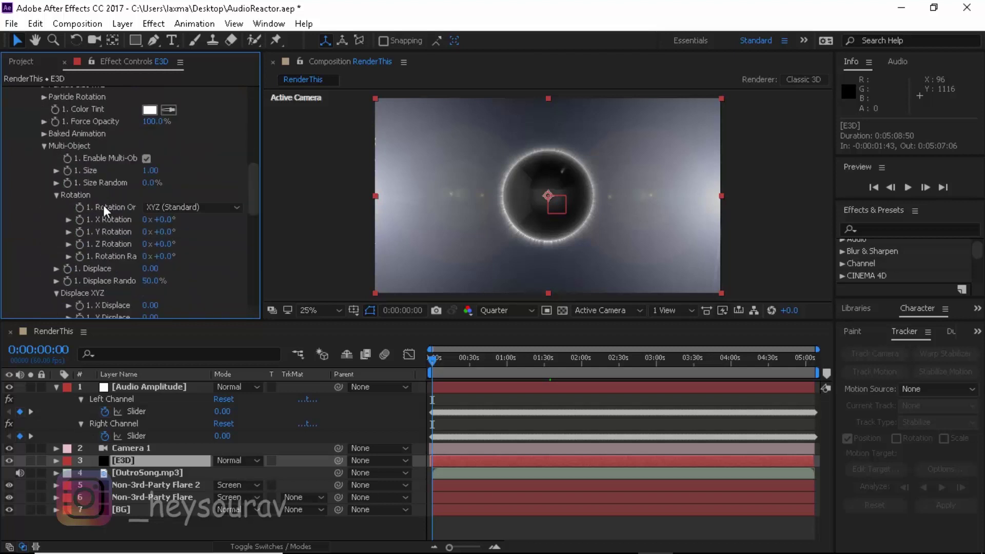
scroll(92, 206, "down", 1)
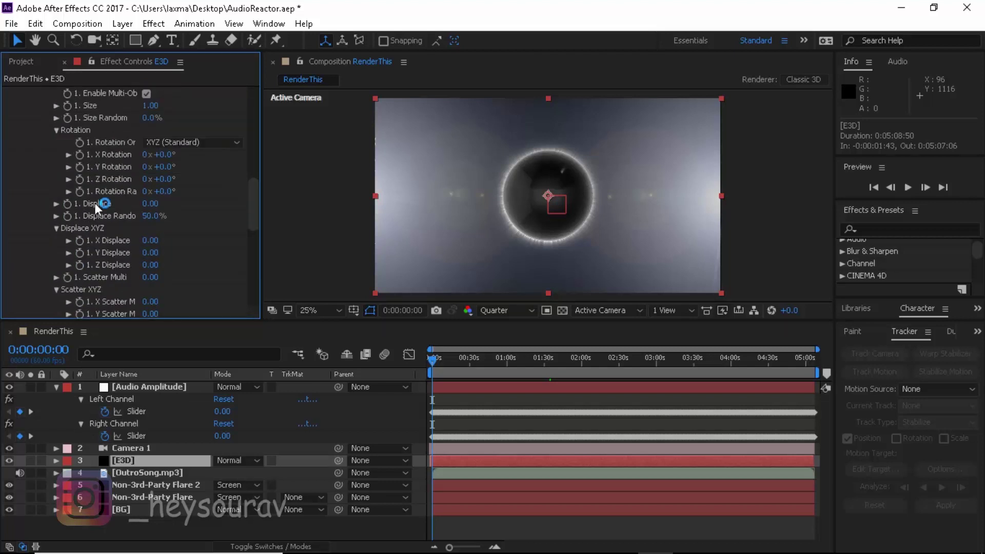
scroll(95, 202, "down", 1)
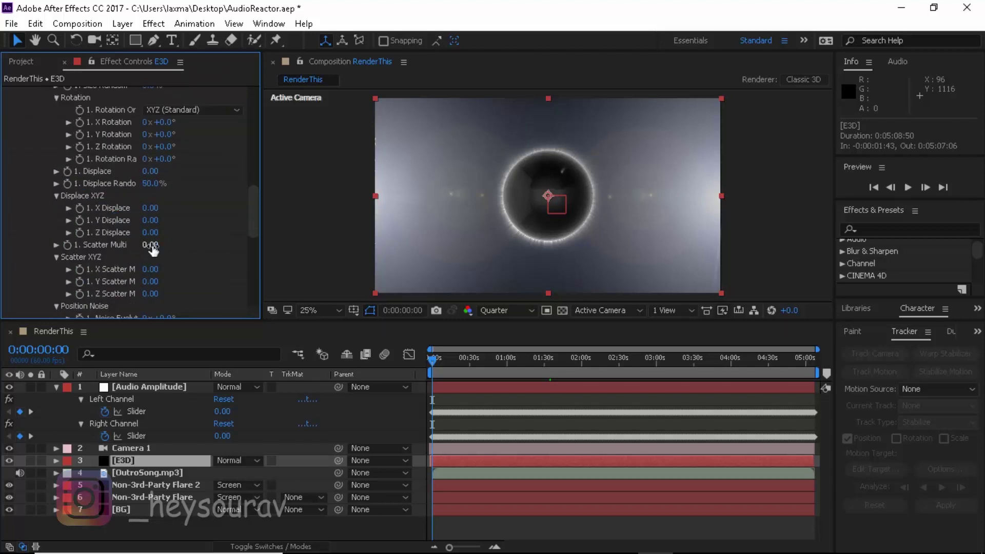
Step: Test Scatter Multi at 0.56, then reset it to 0.00
left_click_drag(183, 245, 198, 245)
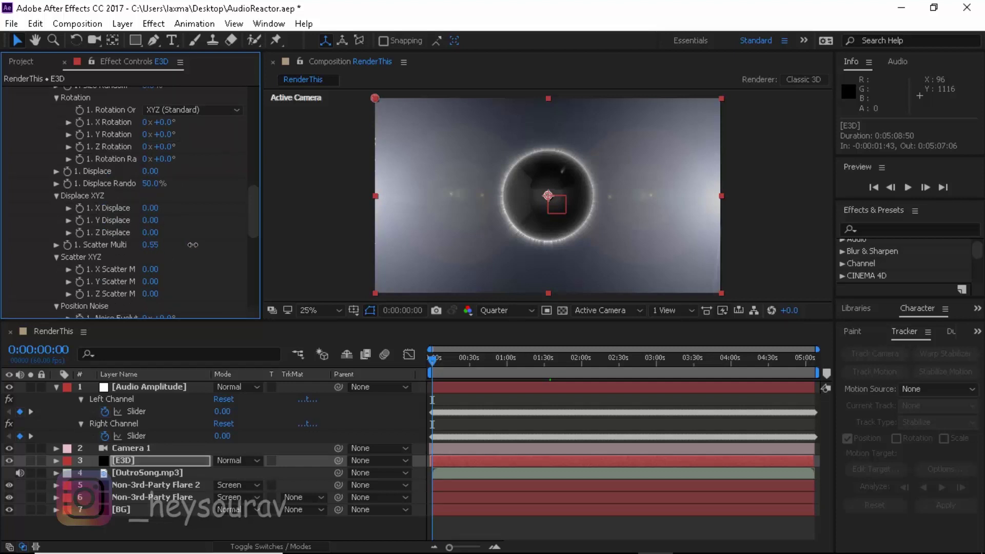
left_click(243, 270)
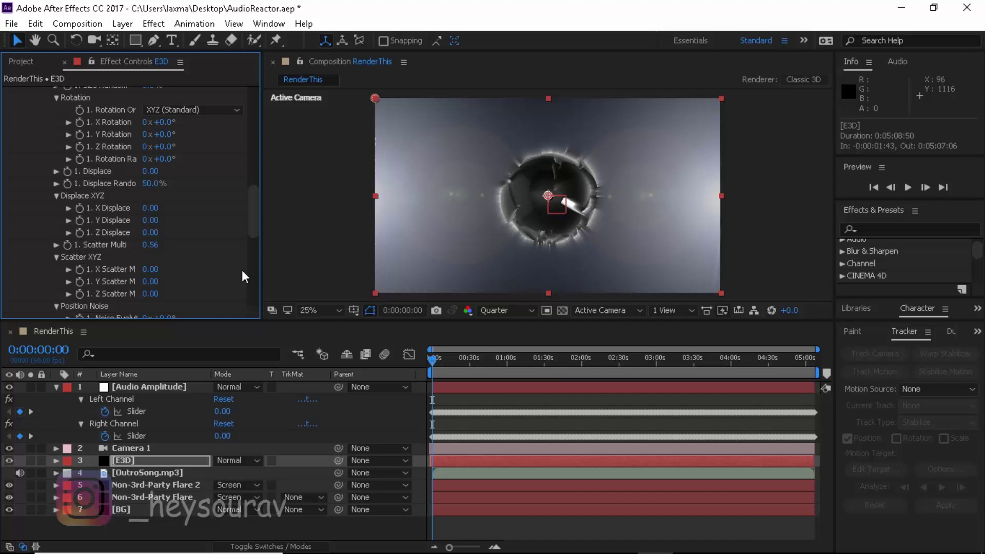
left_click_drag(149, 250, 149, 249)
type("0")
key("Return")
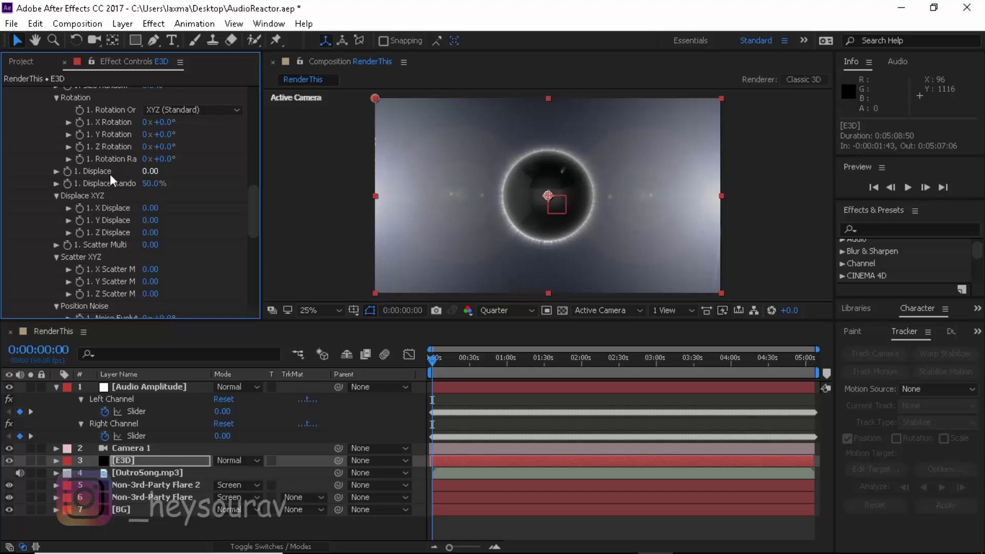
Step: Drive Displace with an expression linked to the Audio Amplitude Left Channel slider, divided by 20
left_click(66, 170, "alt")
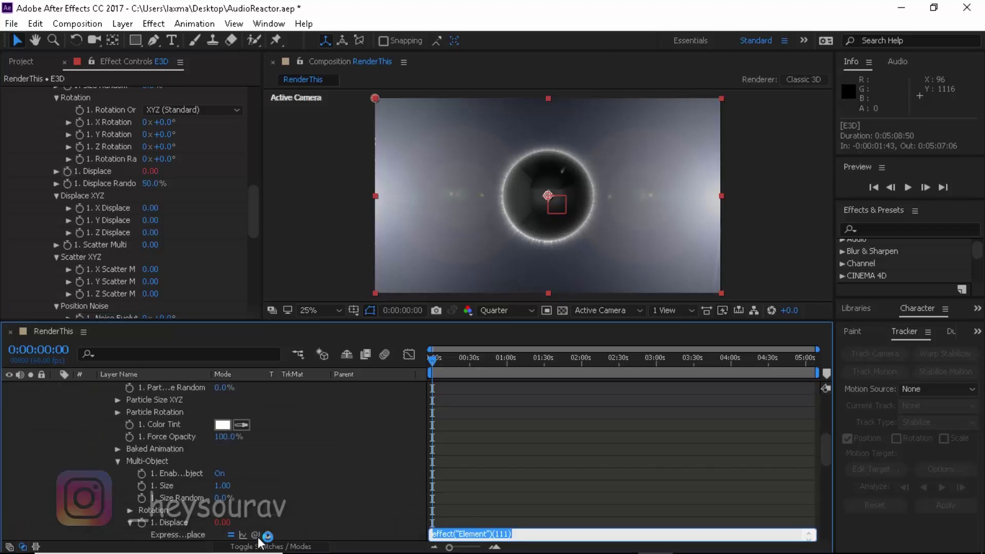
mouse_move(259, 539)
left_mouse_down()
mouse_move(250, 492)
mouse_move(172, 354)
mouse_move(190, 362)
mouse_move(200, 386)
mouse_move(165, 376)
mouse_move(177, 384)
mouse_move(144, 392)
mouse_move(119, 370)
mouse_move(121, 390)
mouse_move(90, 359)
mouse_move(85, 385)
mouse_move(143, 410)
left_mouse_up()
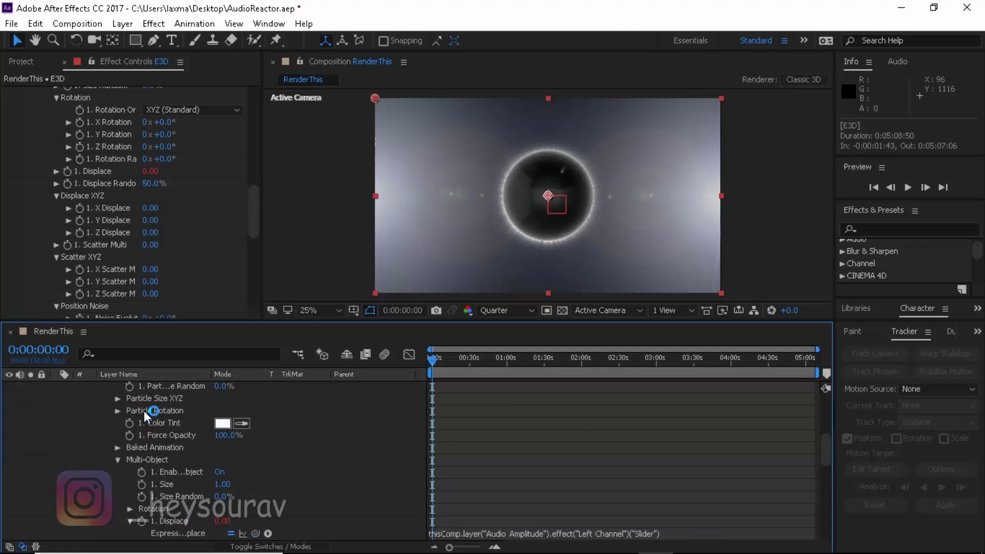
left_click(554, 358)
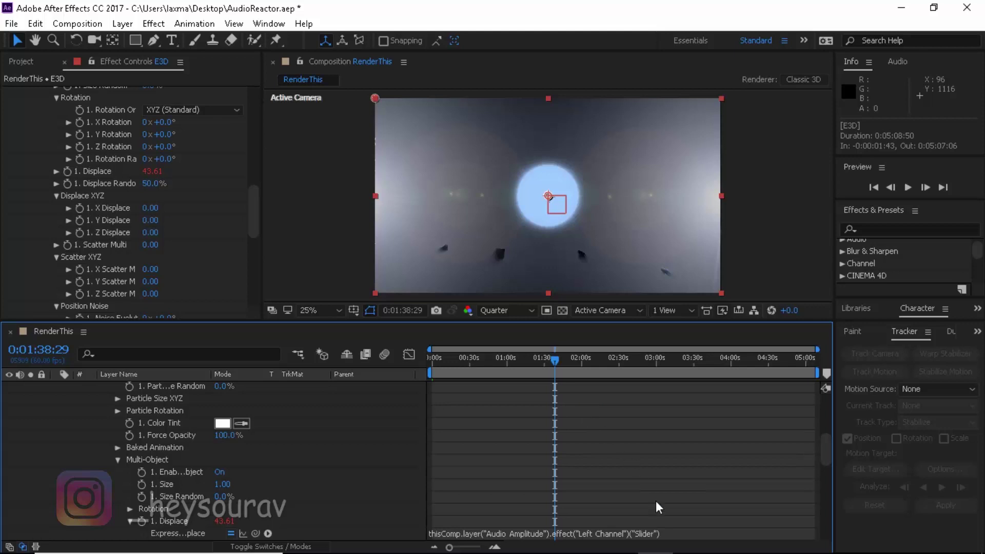
left_click(673, 534)
left_click(675, 530)
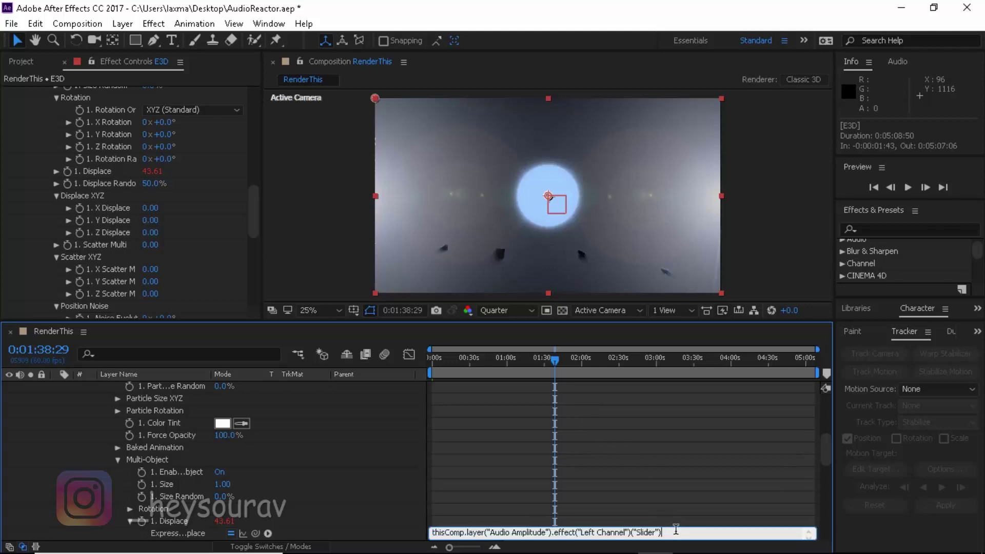
type("/20")
key("KP_Enter")
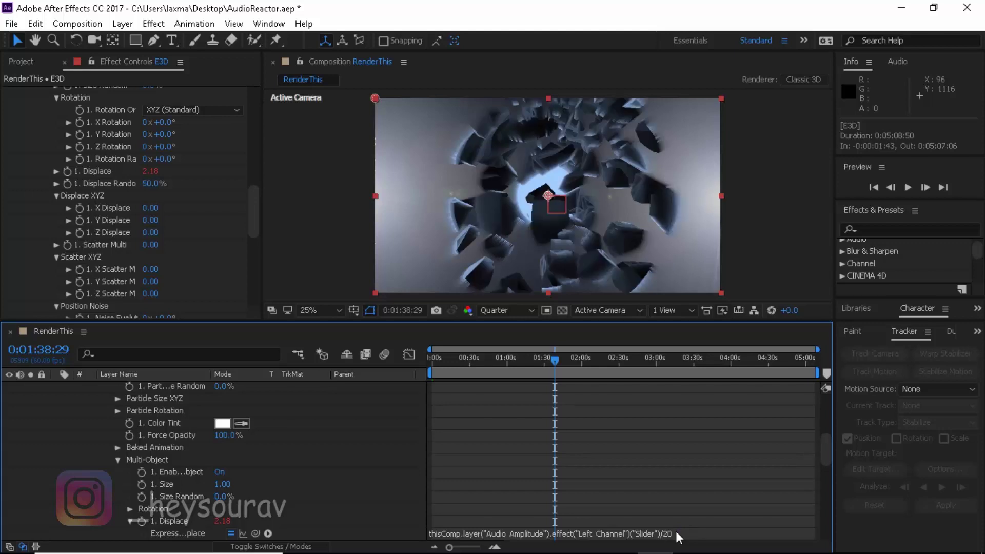
Step: Change the Displace expression's divisor from 20 to 30
left_click(675, 531)
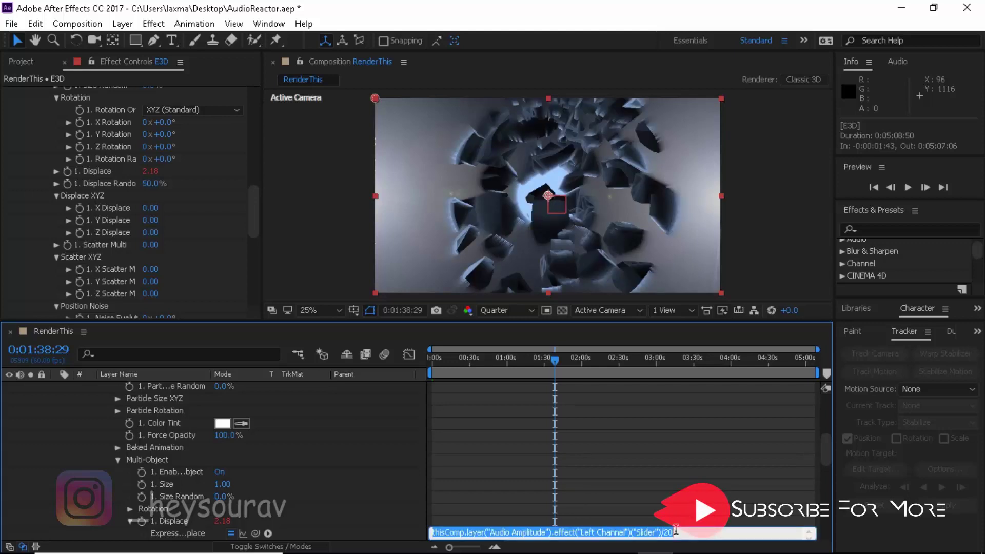
left_click(676, 530)
key("BackSpace")
key("BackSpace")
type("30")
key("KP_Enter")
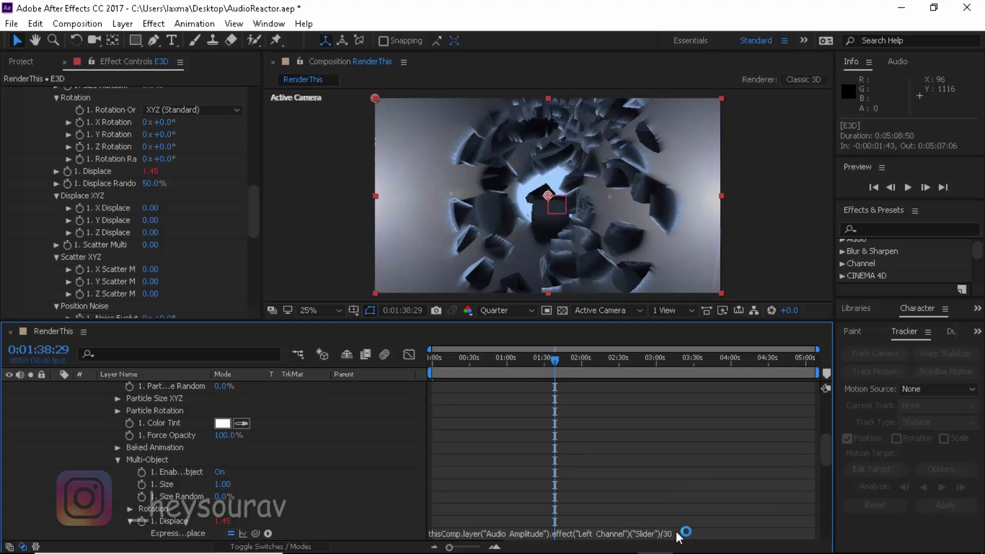
Step: Set the Displace divisor to 50 and preview the shattering at 2:42:47
left_click(675, 531)
type("50")
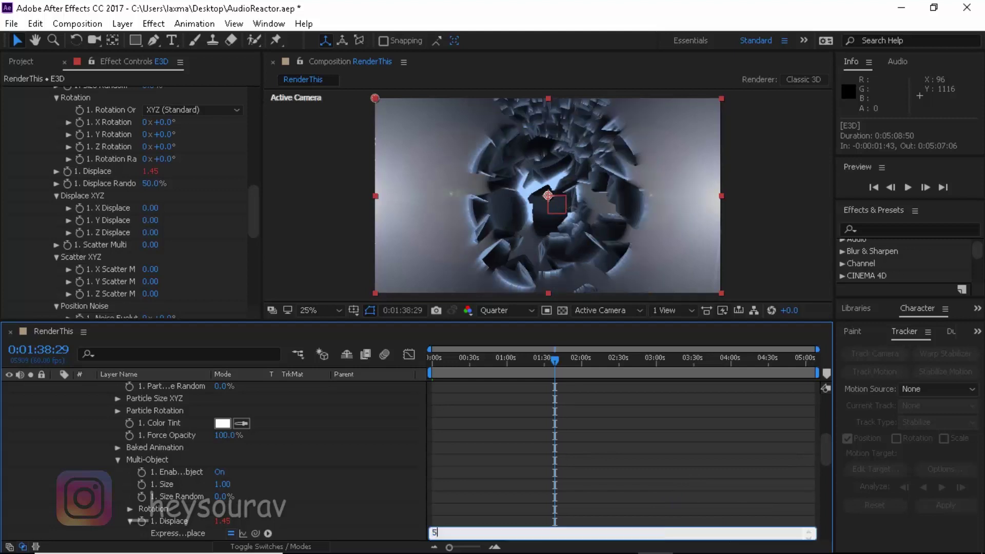
key("KP_Enter")
key("ctrl+z")
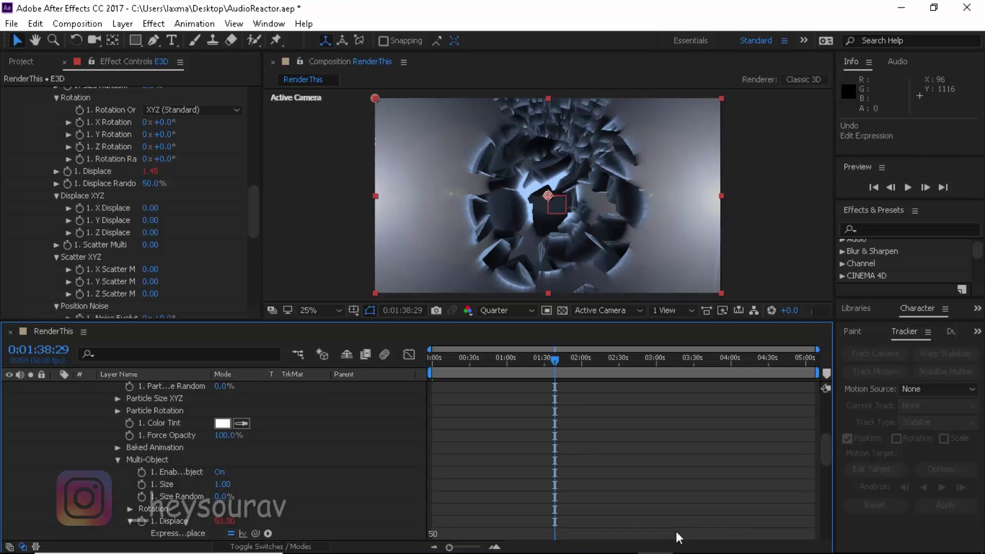
left_click(675, 531)
key("BackSpace")
key("BackSpace")
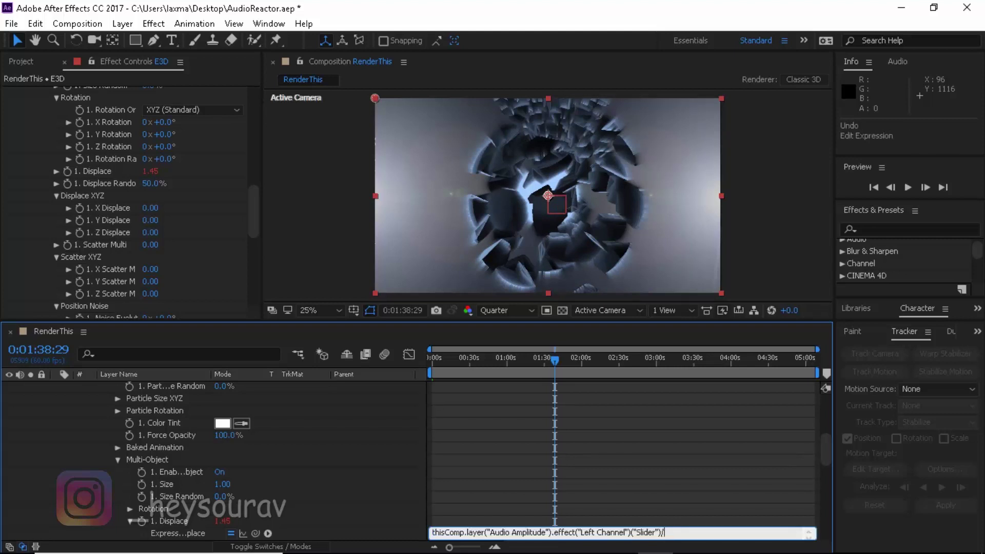
type("50")
key("KP_Enter")
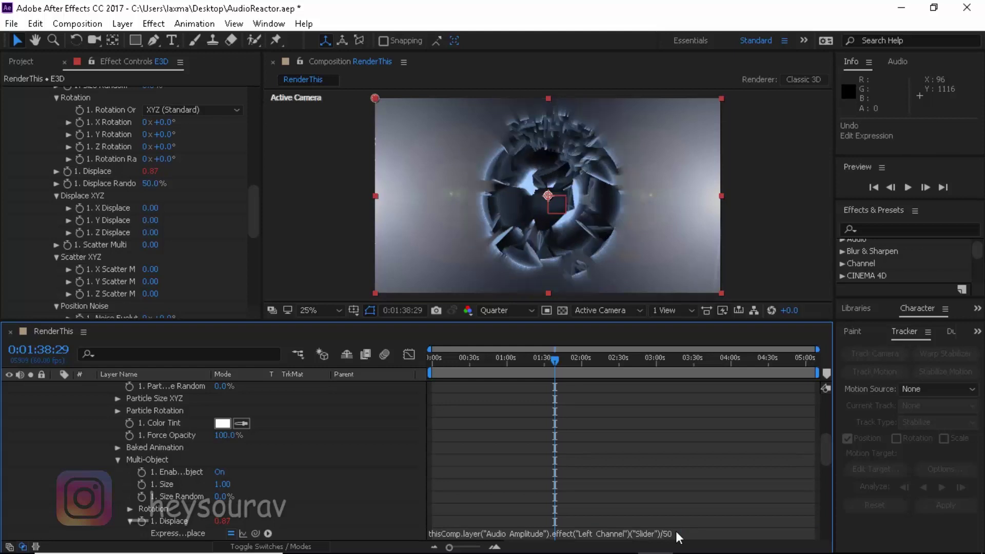
left_click(635, 360)
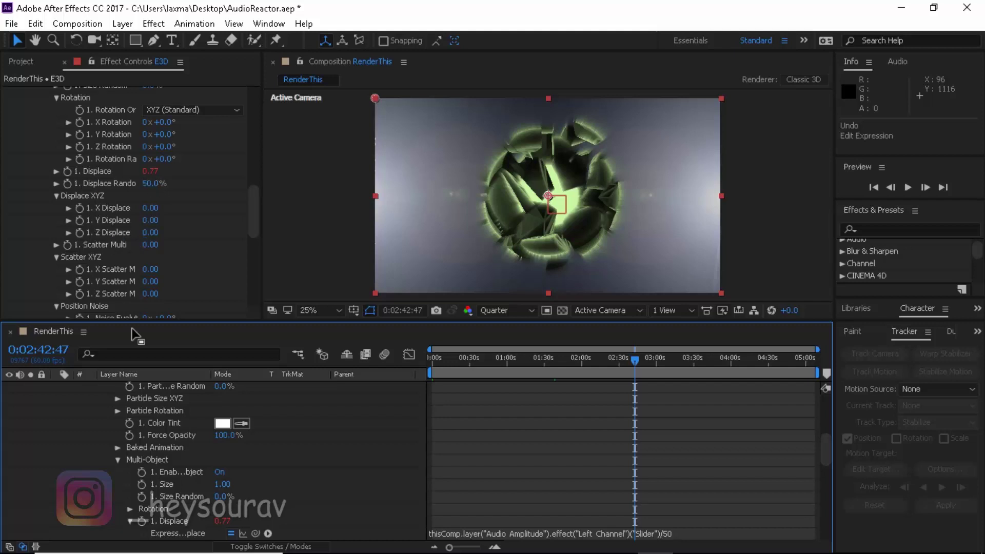
Step: Link Scatter Multi by expression to the Right Channel slider, divided by 100
left_click(69, 247, "alt")
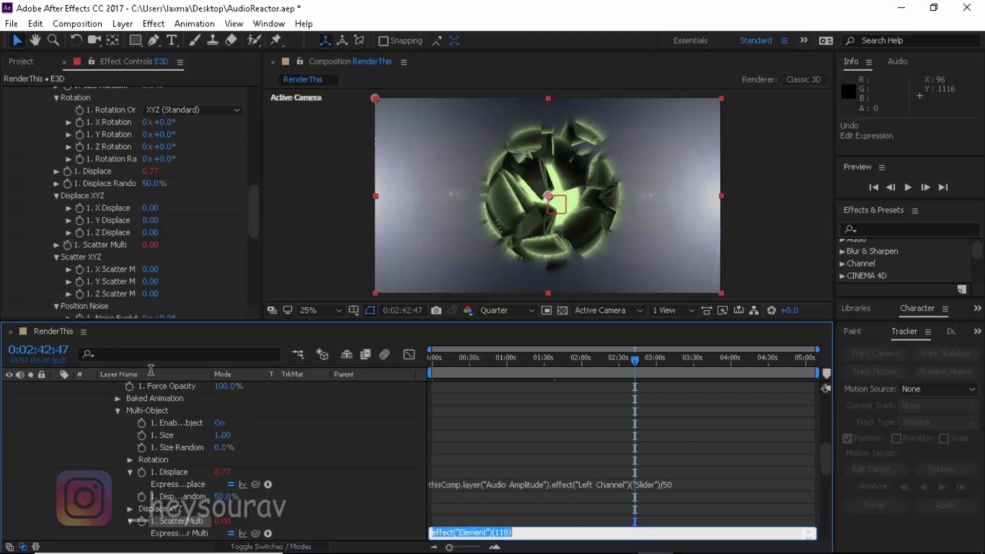
left_click_drag(255, 534, 148, 400)
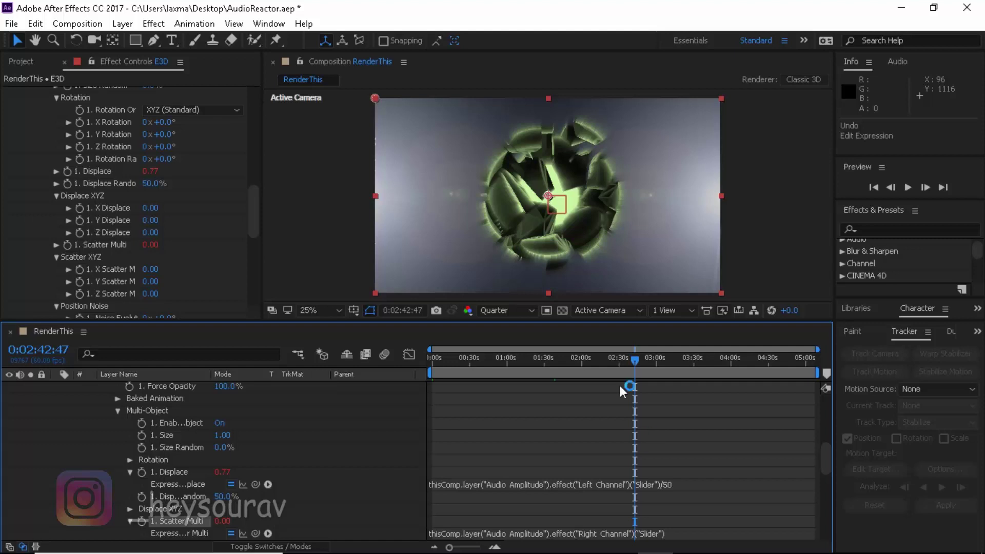
left_click(613, 359)
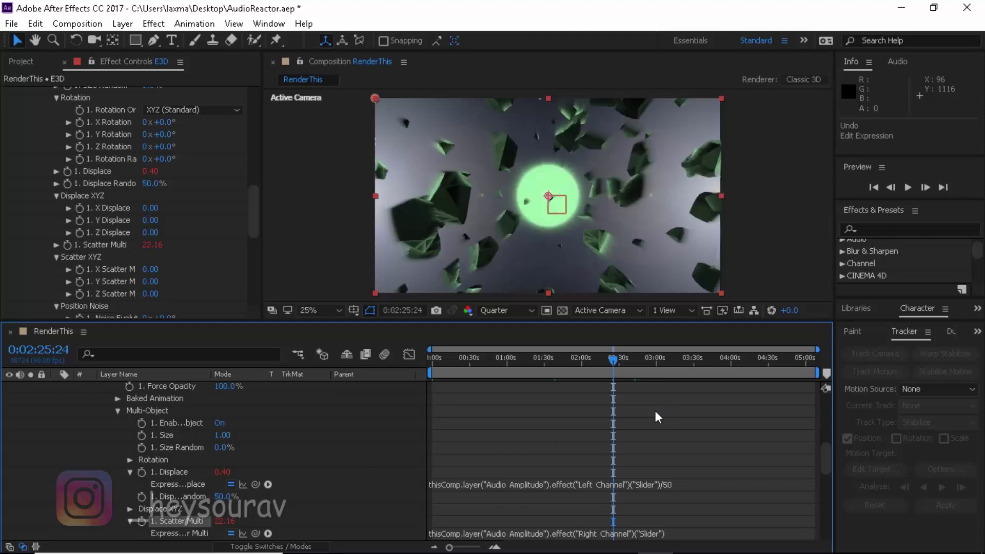
left_click(677, 533)
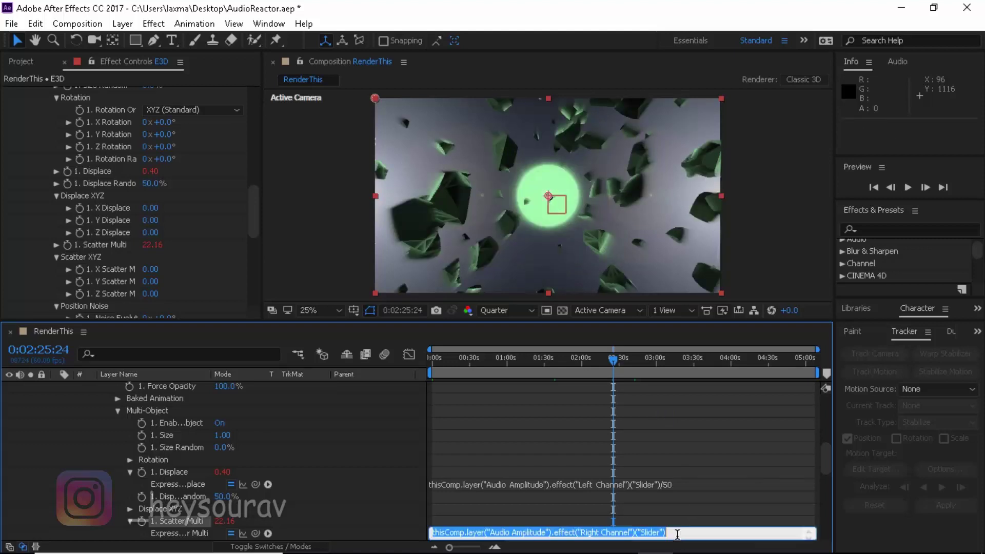
left_click(677, 533)
type("/")
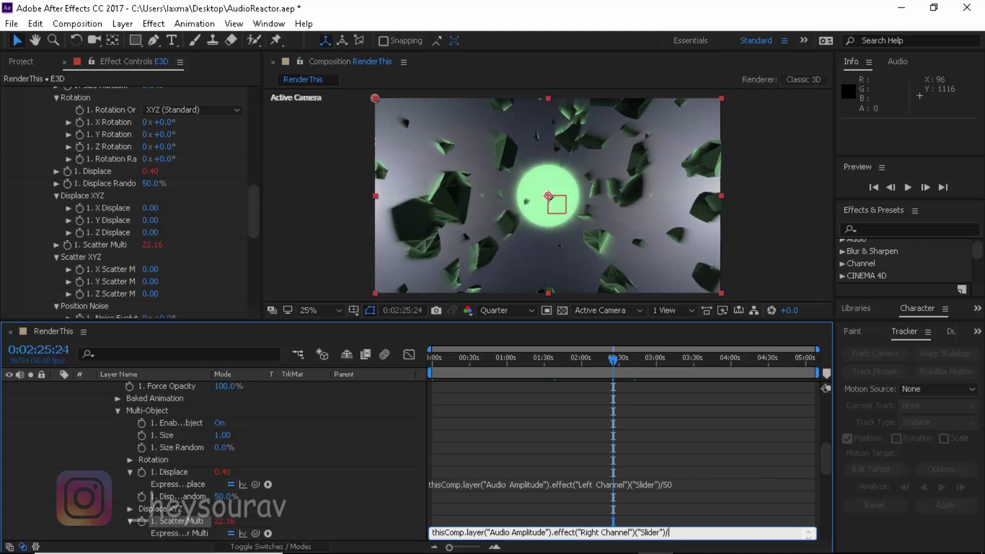
type("100")
left_click(680, 542)
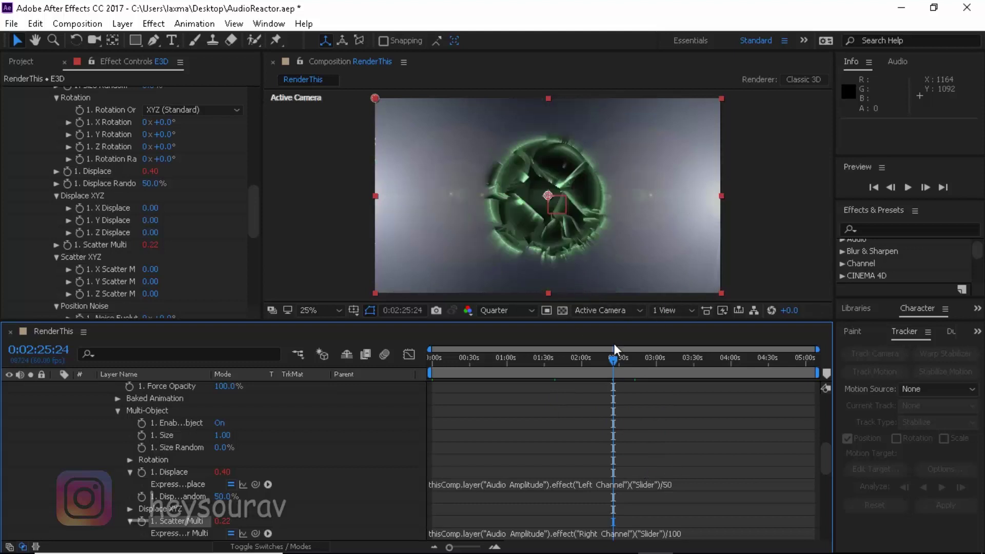
Step: Change the Scatter Multi divisor from 100 to 80
left_click(682, 533)
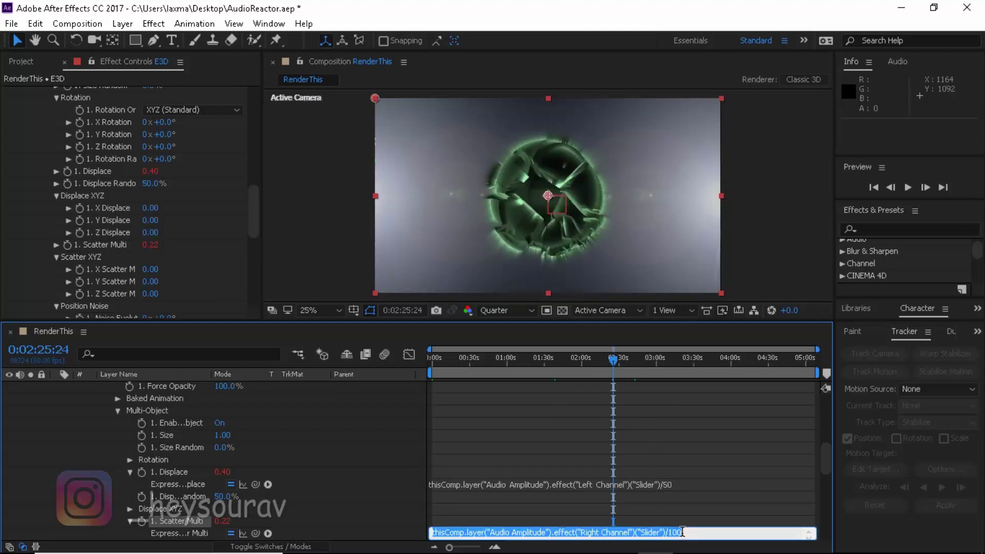
left_click(675, 532)
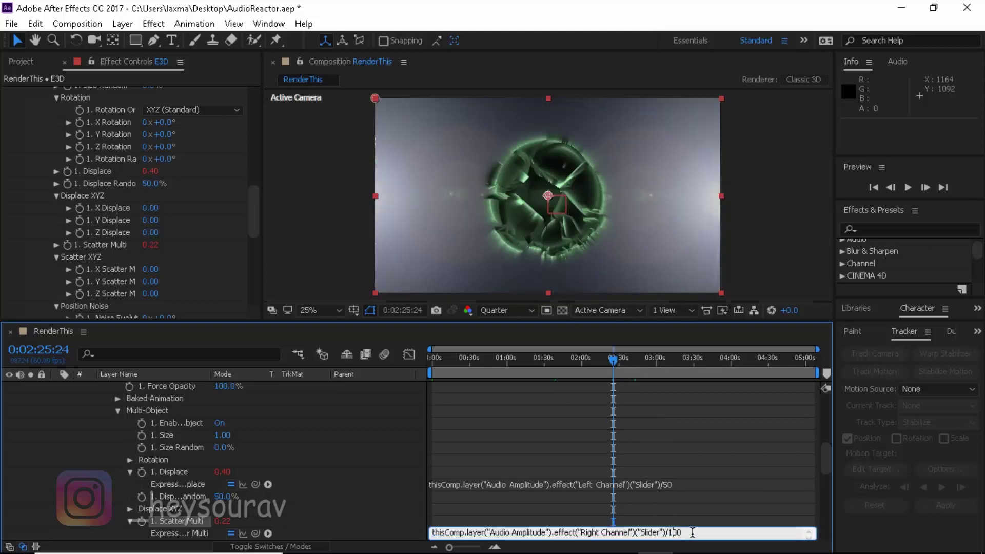
key("BackSpace")
key("BackSpace")
key("BackSpace")
type("80")
key("KP_Enter")
Step: Change the Displace divisor to 45 and check the response at 1:24
left_click(685, 483)
left_click(685, 483)
key("BackSpace")
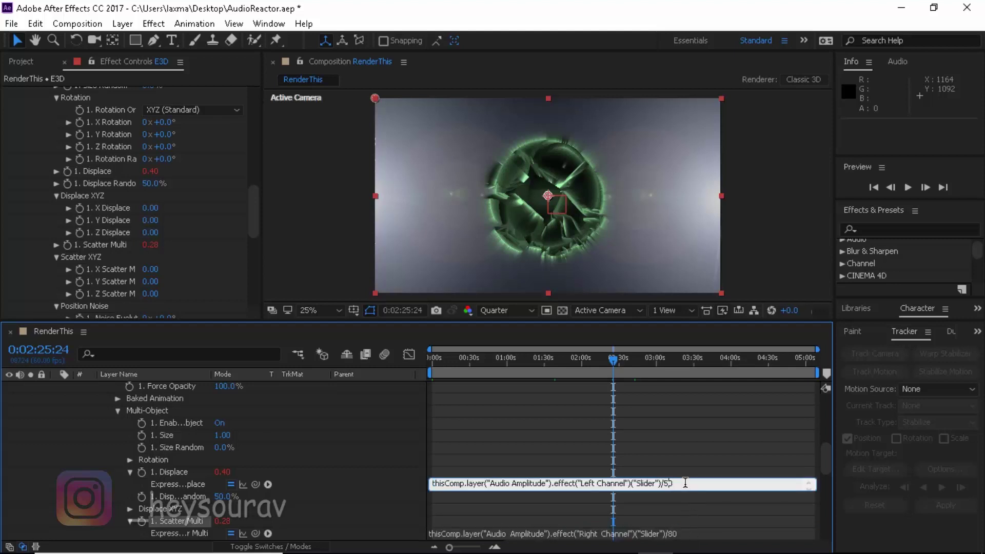
key("BackSpace")
type("40")
key("BackSpace")
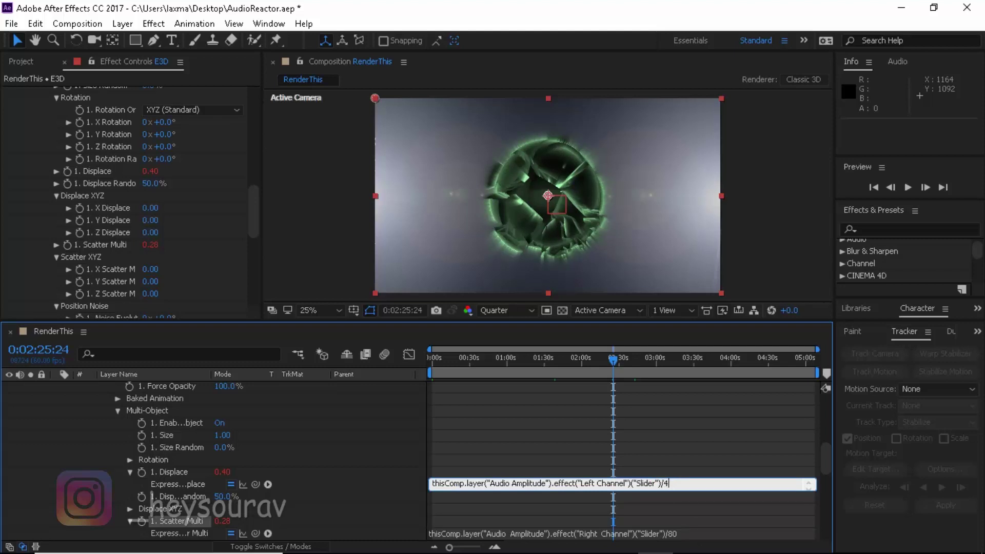
type("5")
key("KP_Enter")
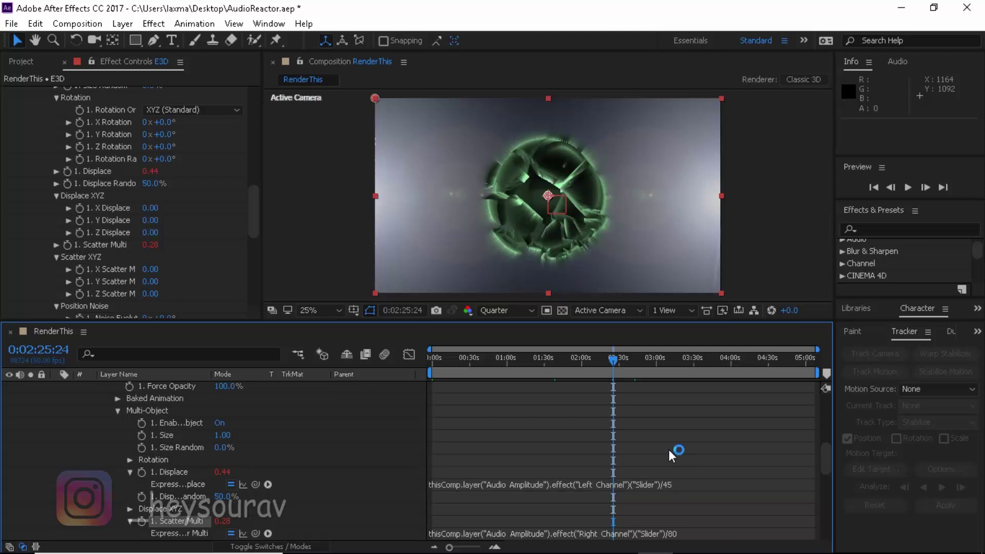
left_click(536, 362)
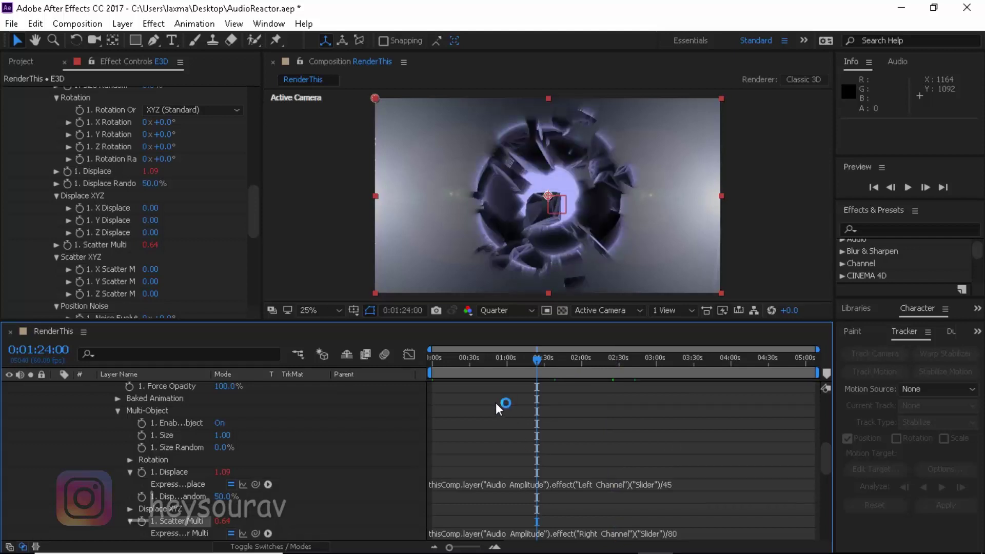
Step: Collapse the E3D and Audio Amplitude layers and select E3D
scroll(285, 468, "up", 10)
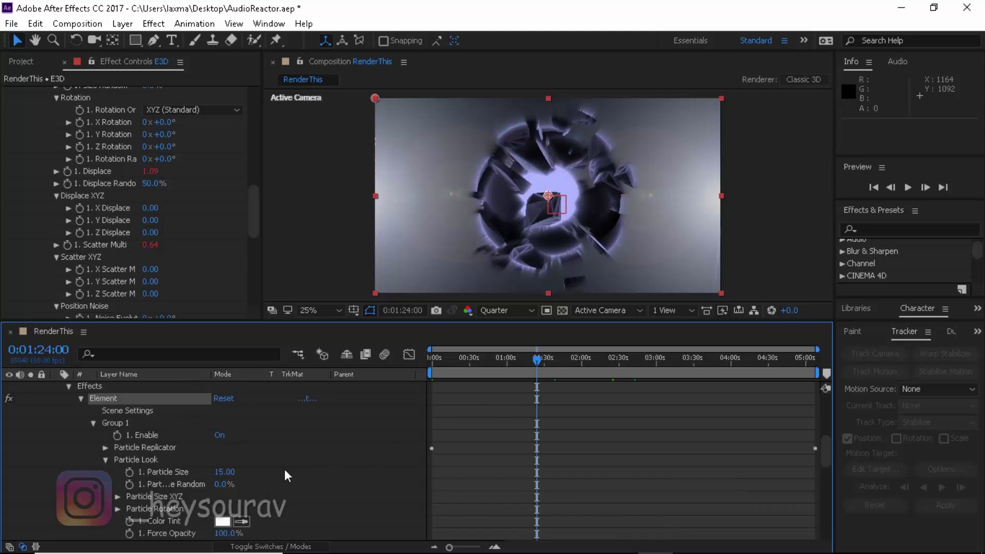
left_click(56, 458)
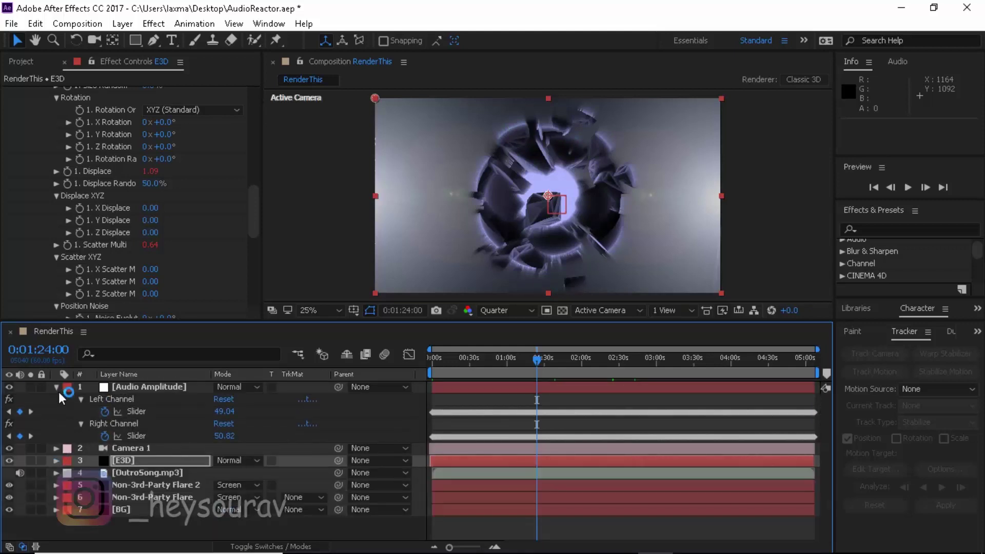
left_click(57, 386)
left_click(139, 485)
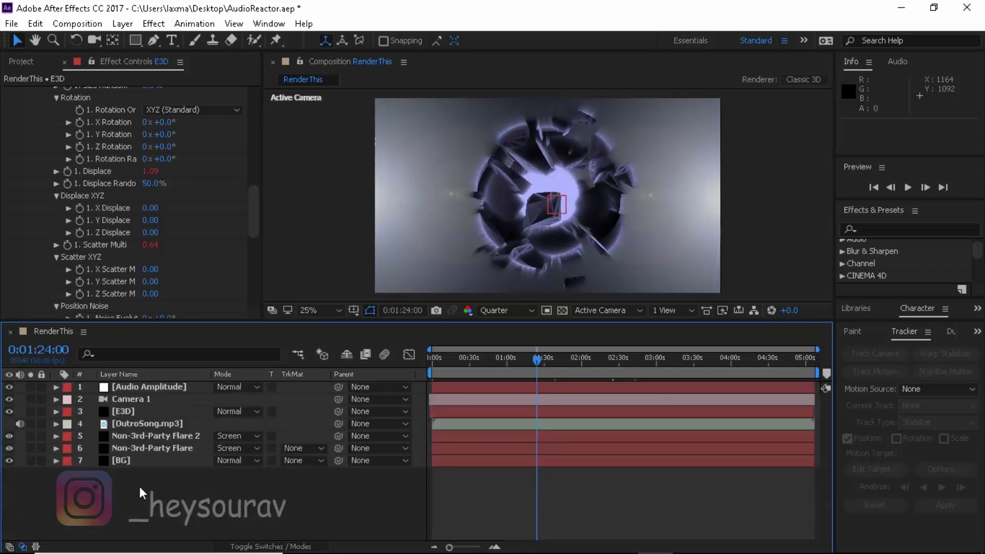
left_click(133, 415)
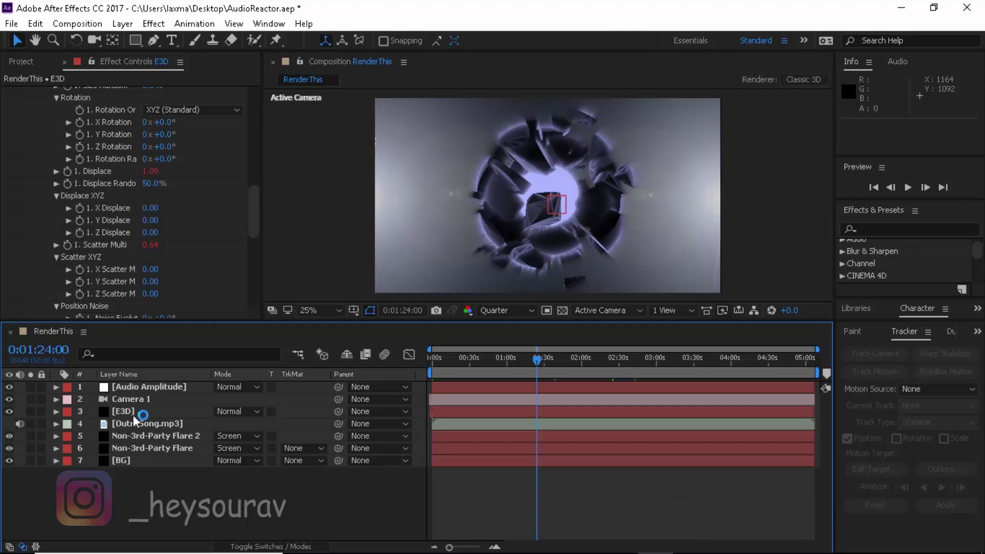
left_click(132, 414)
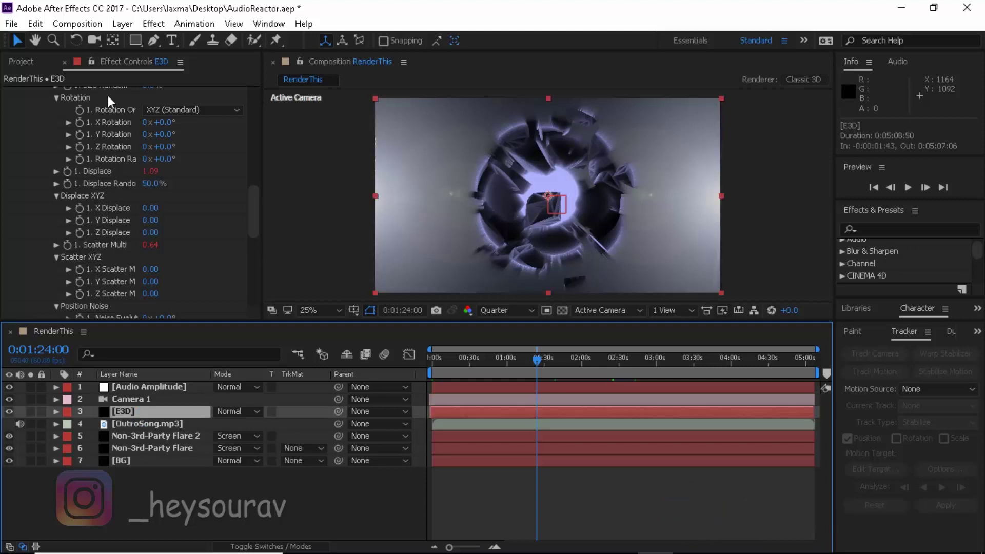
Step: Reveal E3D's Tint settings mapping white to cyan, viewed at about 4:02
scroll(108, 96, "up", 15)
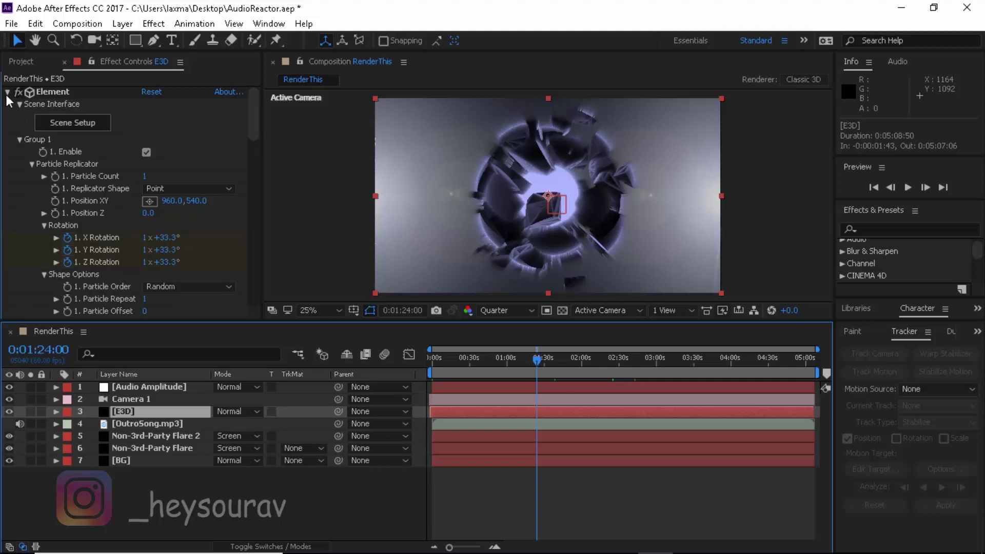
left_click(6, 92)
left_click(9, 117)
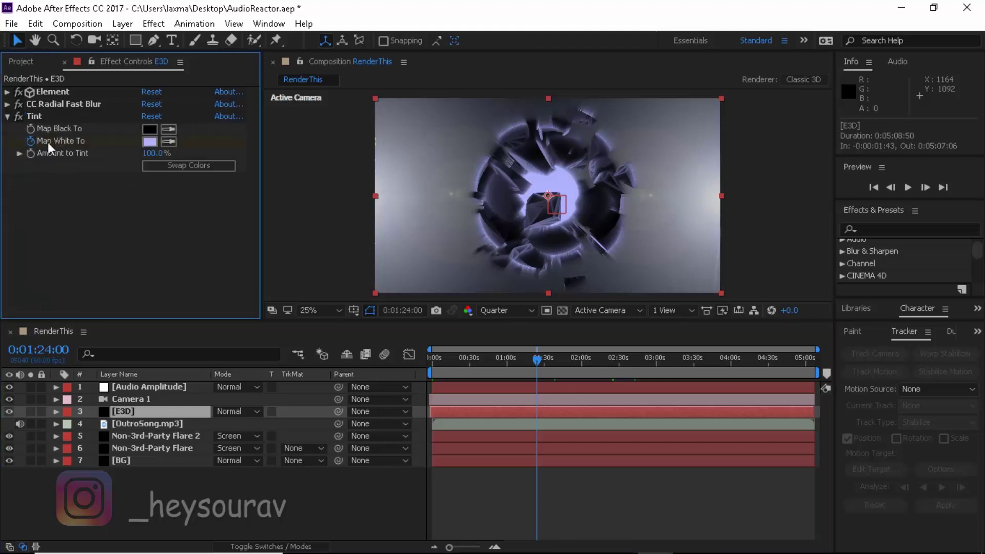
left_click(734, 359)
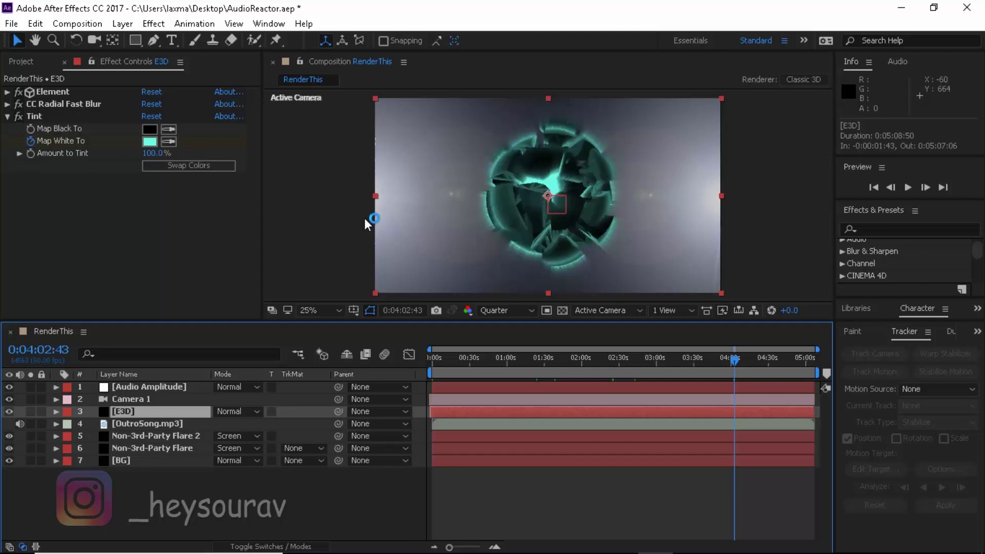
left_click(901, 7)
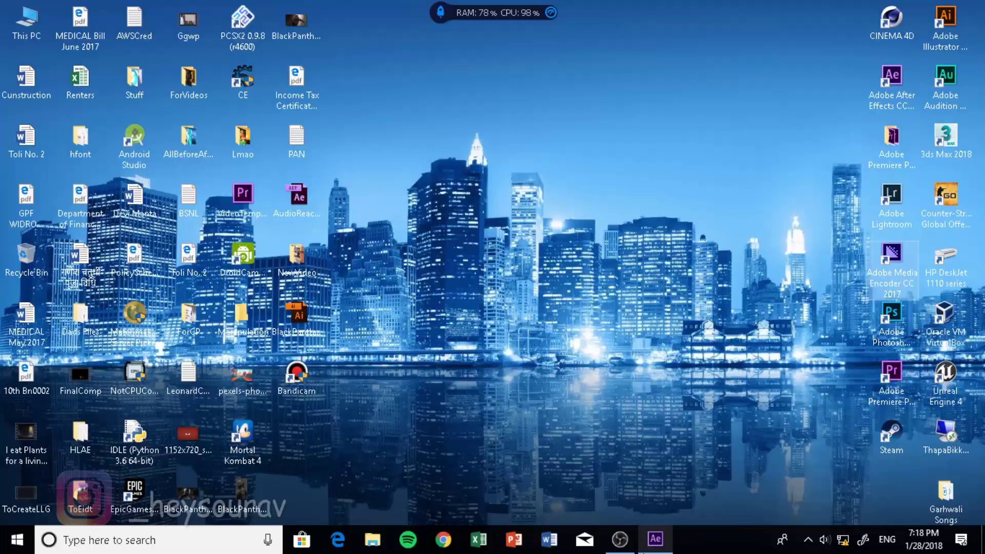
left_click(84, 24)
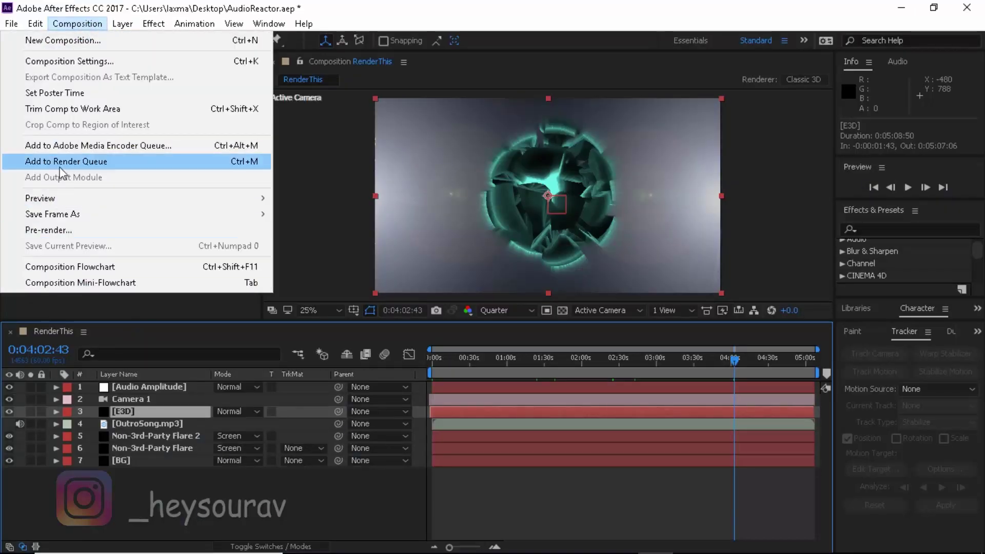
Step: Turn off motion blur on layers 1, 3, 5, 6 and 7, keeping Quarter preview resolution
left_click(115, 298)
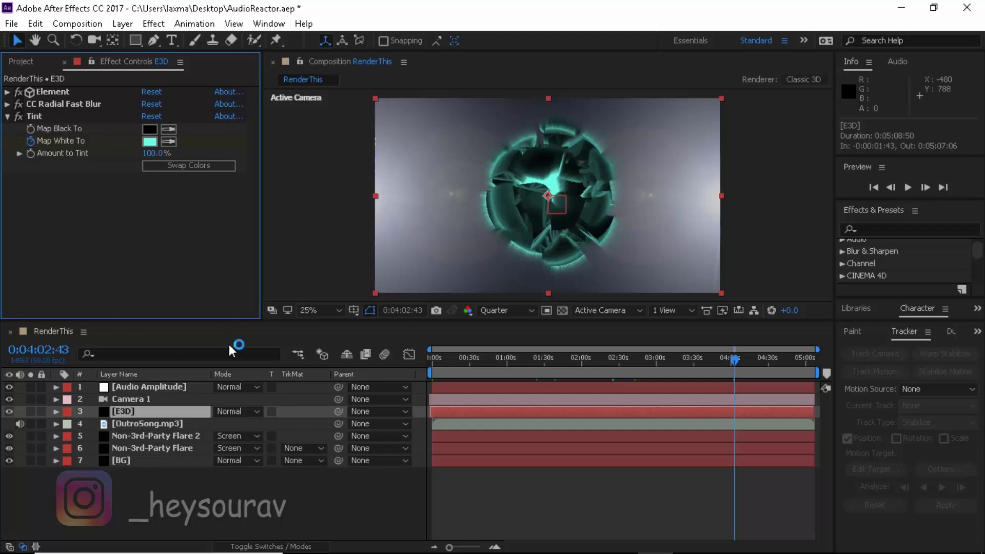
left_click(270, 546)
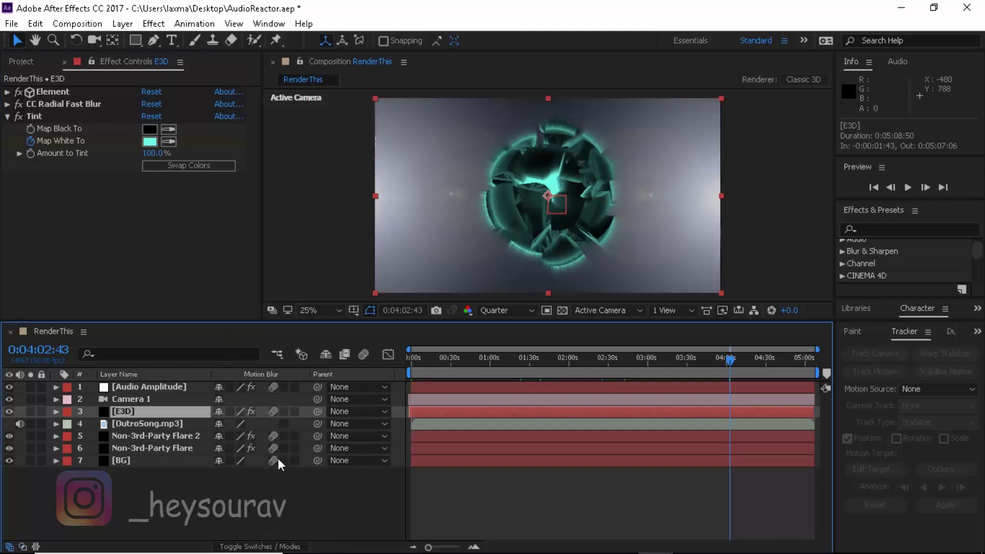
left_click_drag(277, 461, 269, 387)
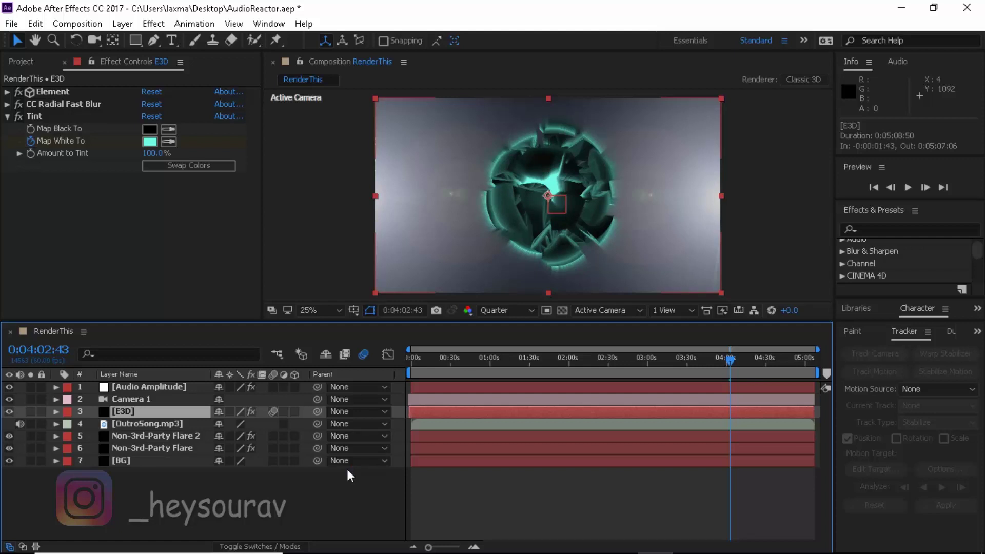
left_click(515, 310)
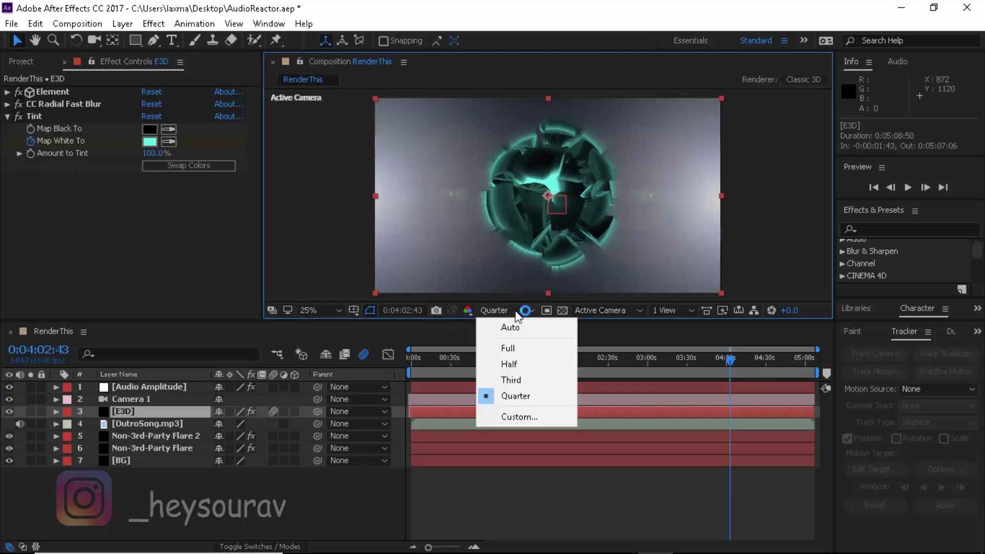
left_click(325, 484)
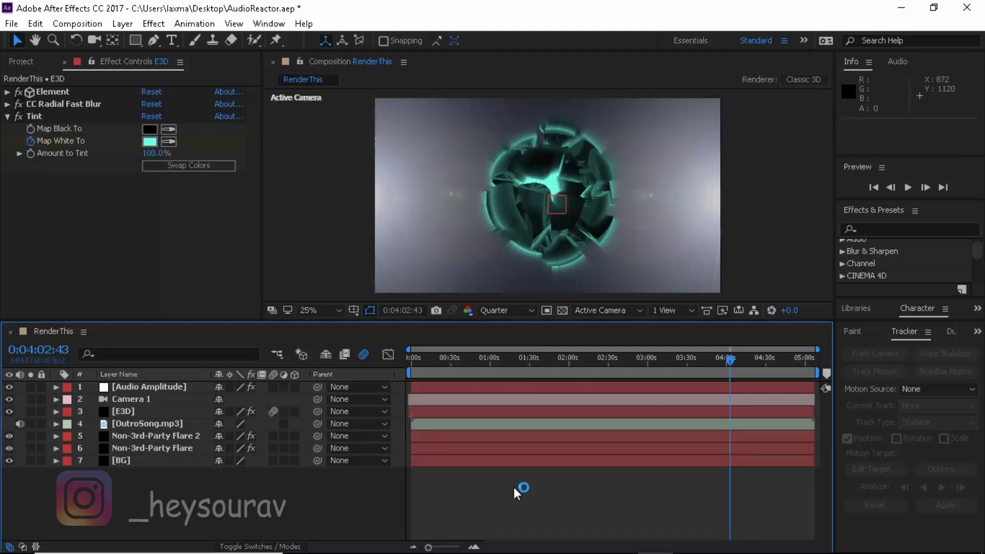
Step: Make E3D a 3D layer, dismiss the camera warning, and select Camera 1
left_click(294, 411)
key("Return")
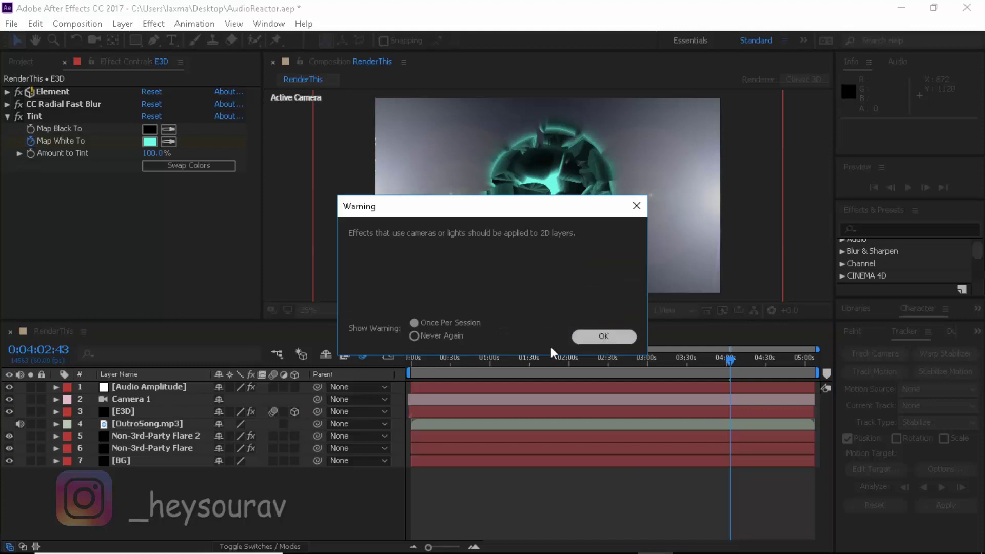
left_click(125, 400)
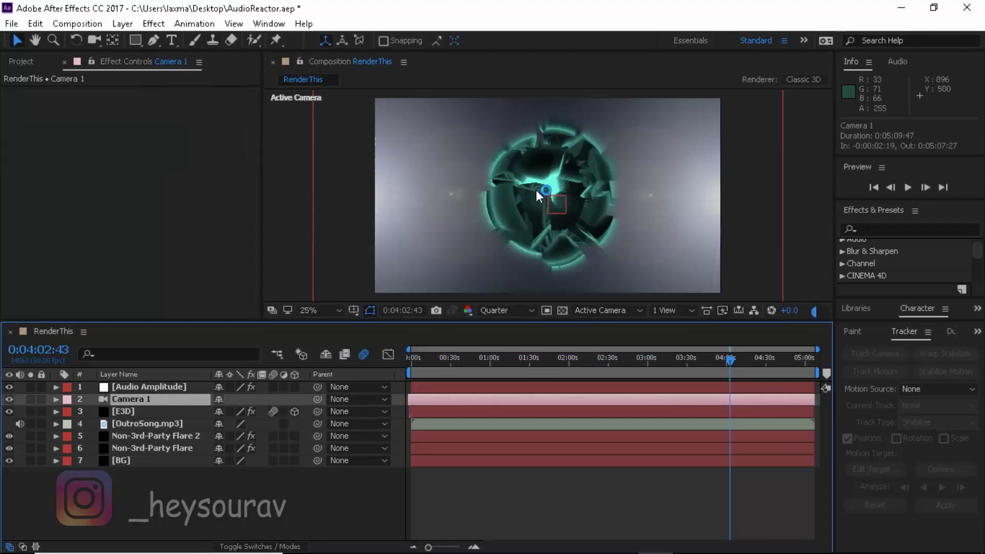